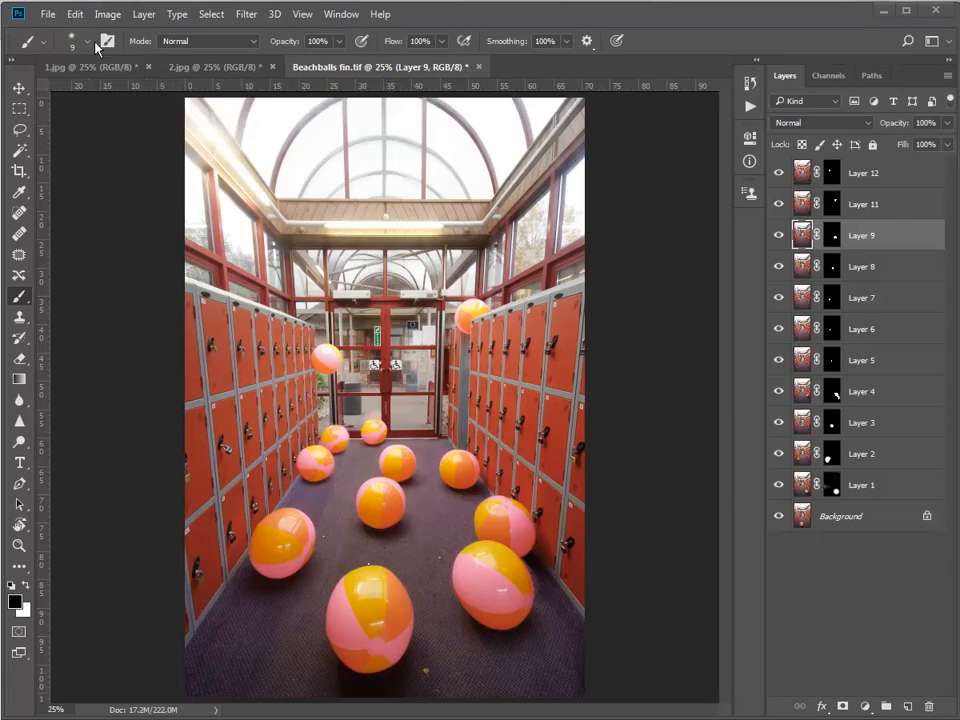
- Copy the photo from 2.jpg into the 1.jpg document as a new layer aligned over the background
click(102, 67)
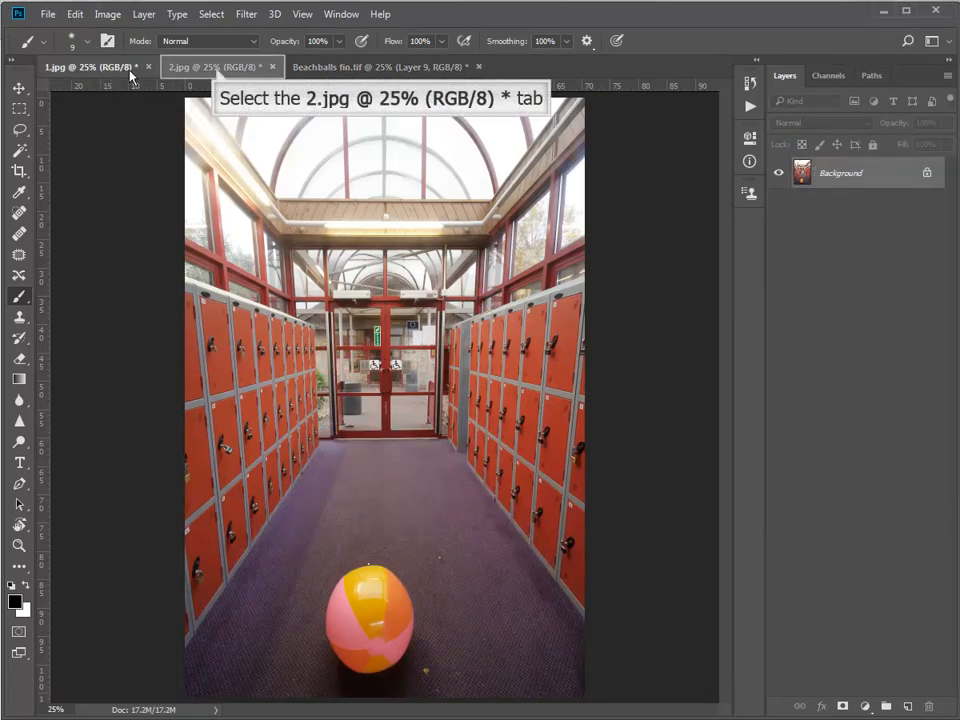
click(215, 68)
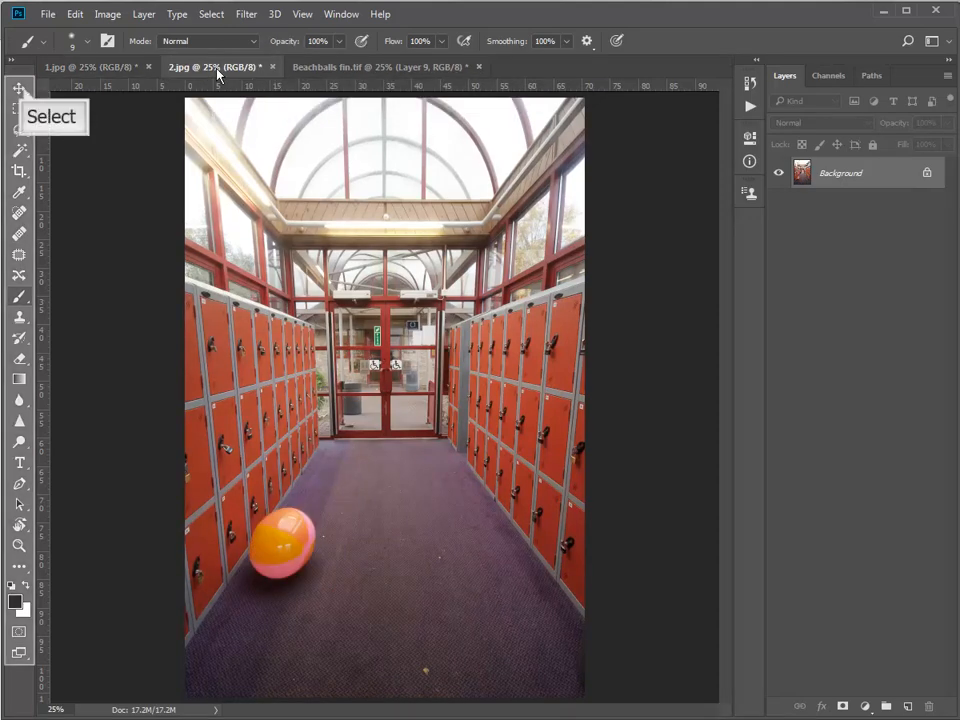
click(19, 88)
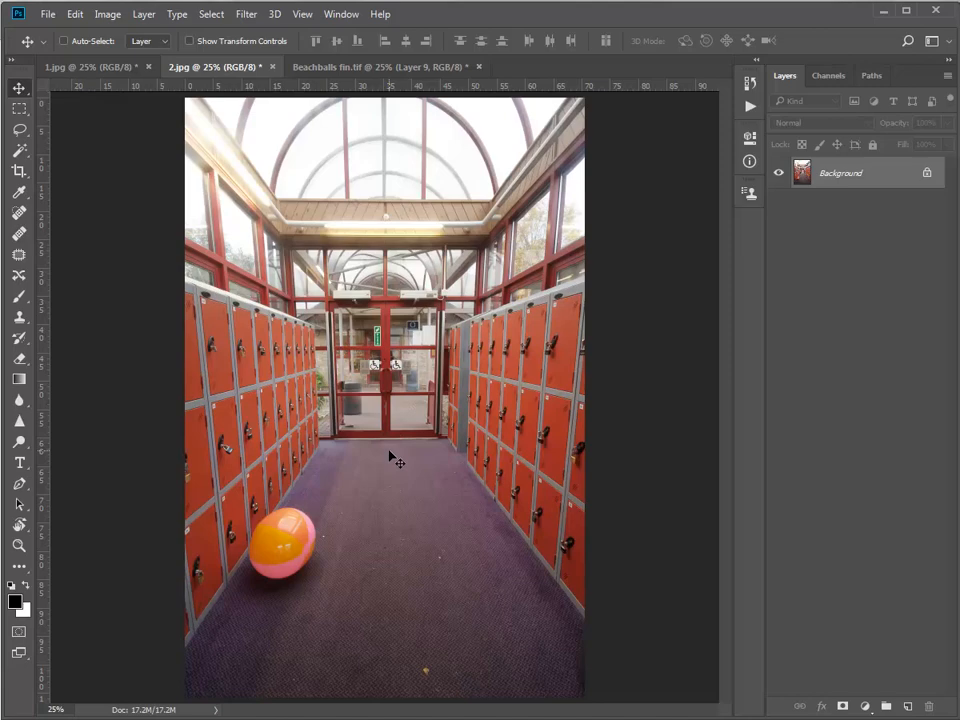
drag(390, 456, 415, 419)
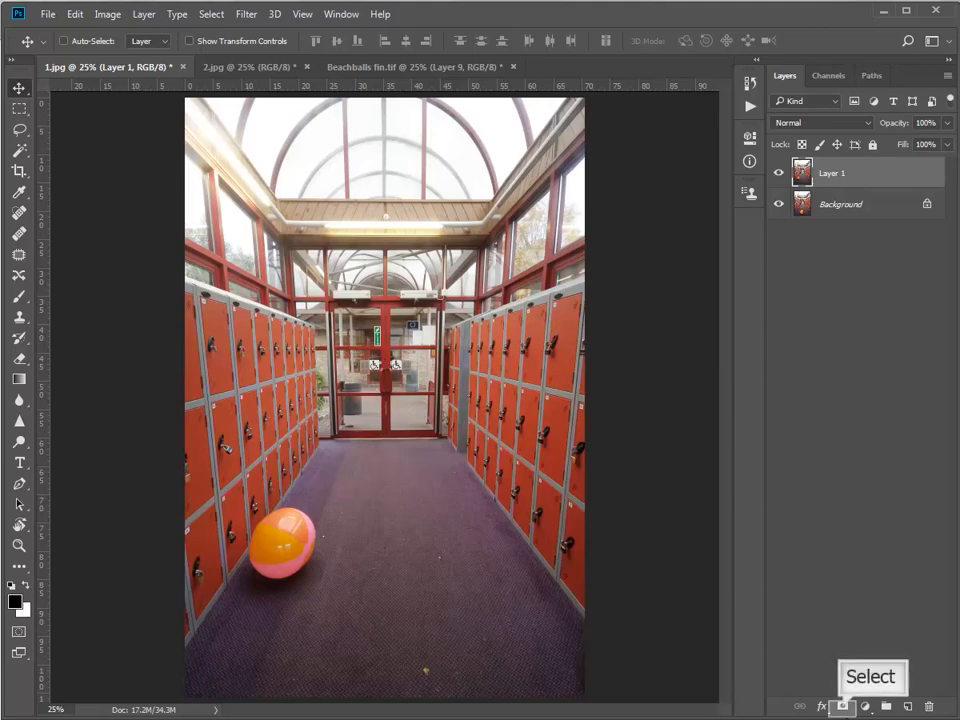
- Add a layer mask to the layer copied from 2.jpg and fill it with black at 100% opacity
click(843, 706)
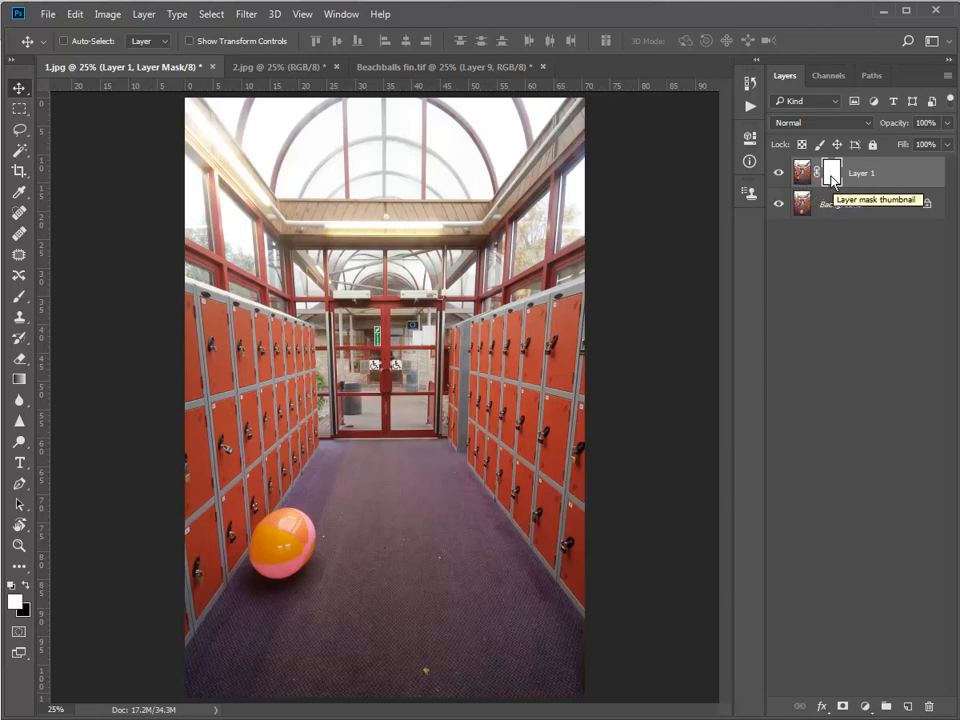
click(75, 15)
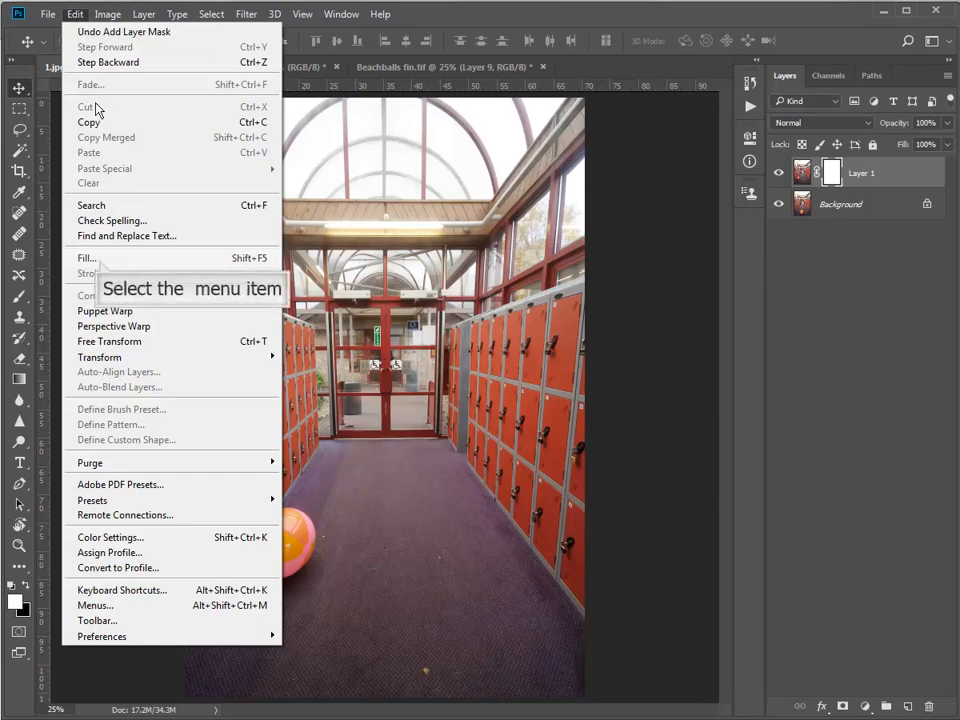
click(80, 258)
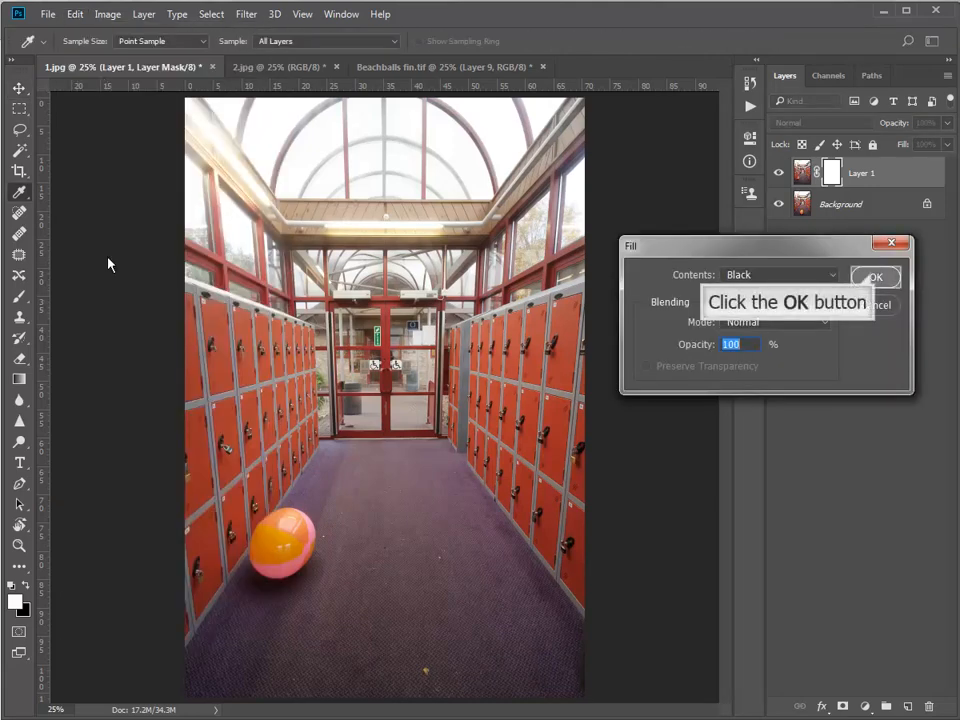
click(874, 278)
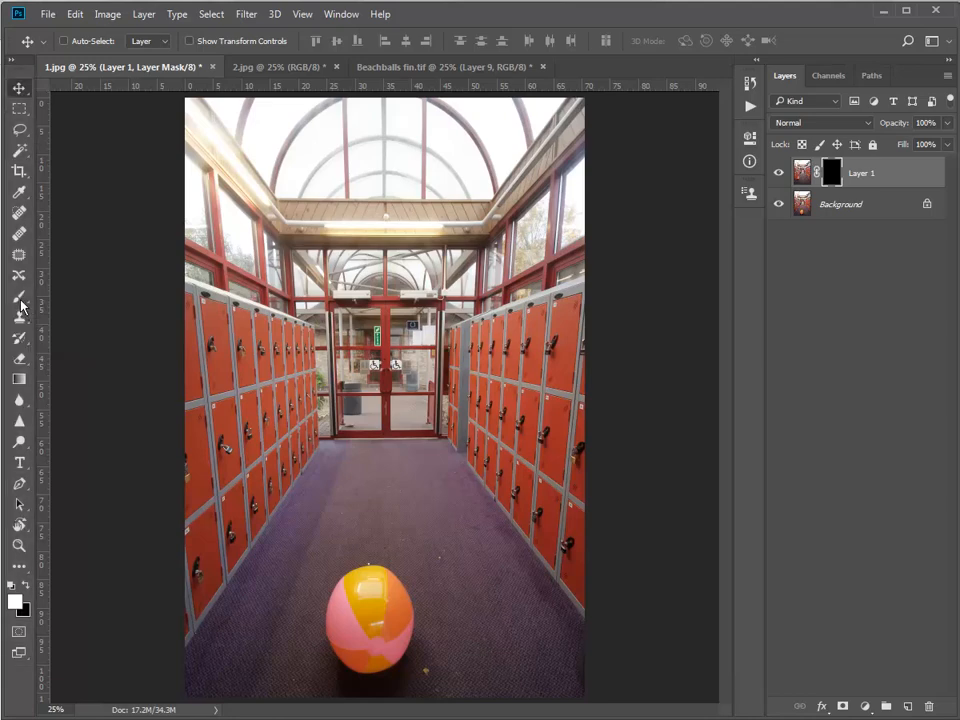
- Set up the Brush tool with a soft edge and a size of 400 pixels
click(20, 297)
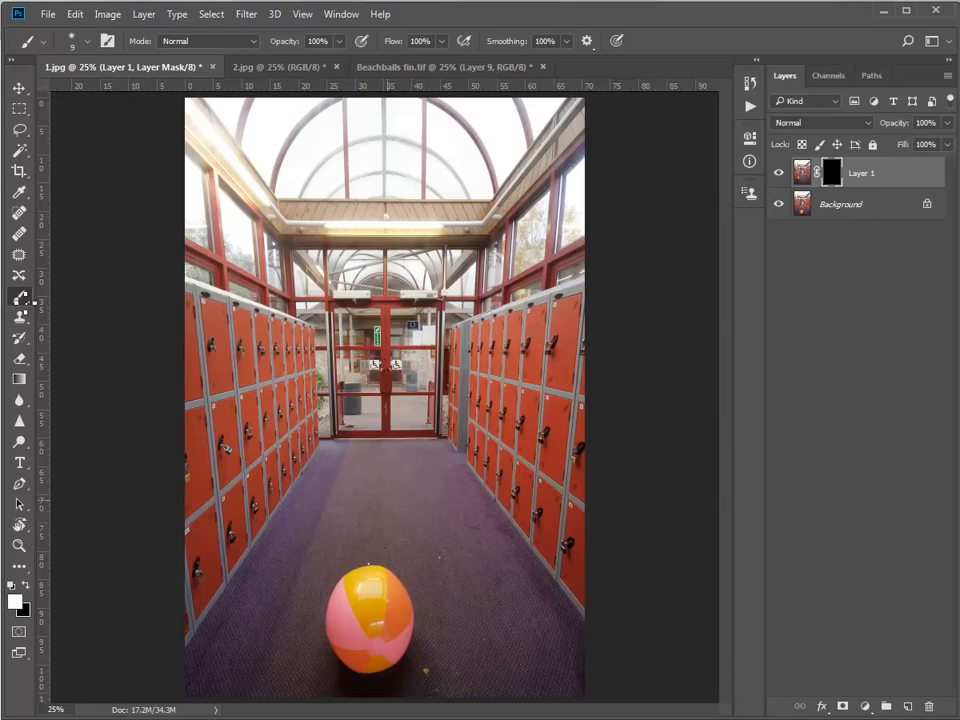
key(])
key(])
key(])
key(])
key(])
key(])
key(])
key(])
key(])
key(])
key(])
key(])
key(])
key(])
key(])
key(])
key(])
key(])
key(])
key(])
key([)
key([)
key([)
key([)
key([)
key([)
key(shift+bracketleft)
key(shift+bracketleft)
key(shift+bracketleft)
- Paint white on the Layer 1 mask to reveal the beach ball beside the left-hand lockers
key(x)
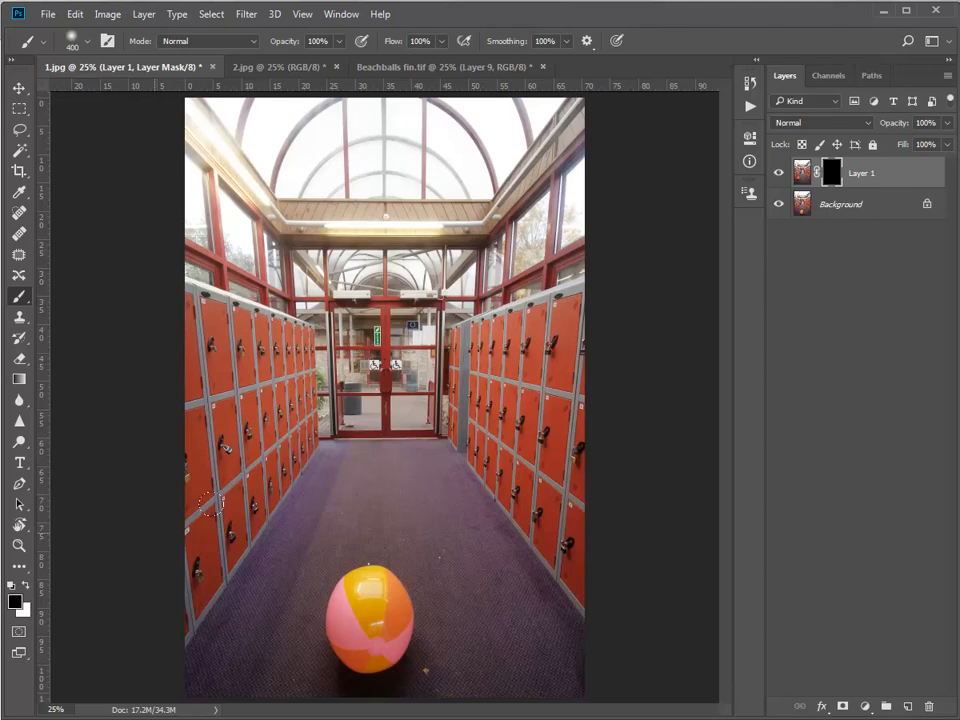
key(x)
key(x)
key(x)
key(x)
key(x)
key(x)
key(x)
mouse_move(245, 545)
mouse_down()
mouse_move(248, 507)
mouse_move(286, 516)
mouse_move(237, 537)
mouse_move(288, 519)
mouse_move(258, 557)
mouse_move(220, 556)
mouse_up()
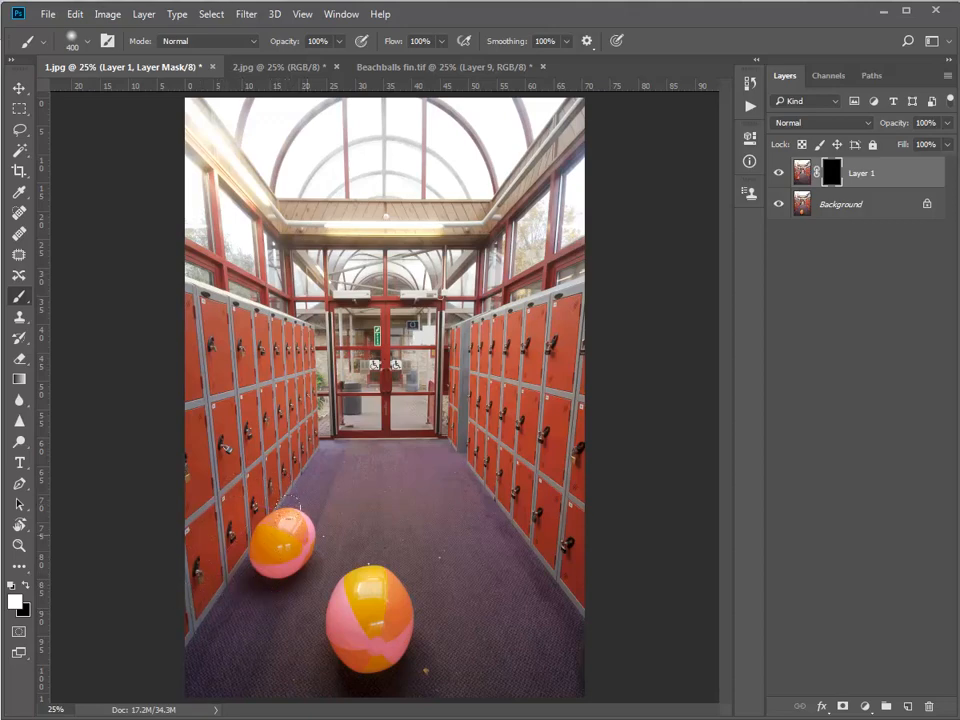
drag(288, 535, 285, 522)
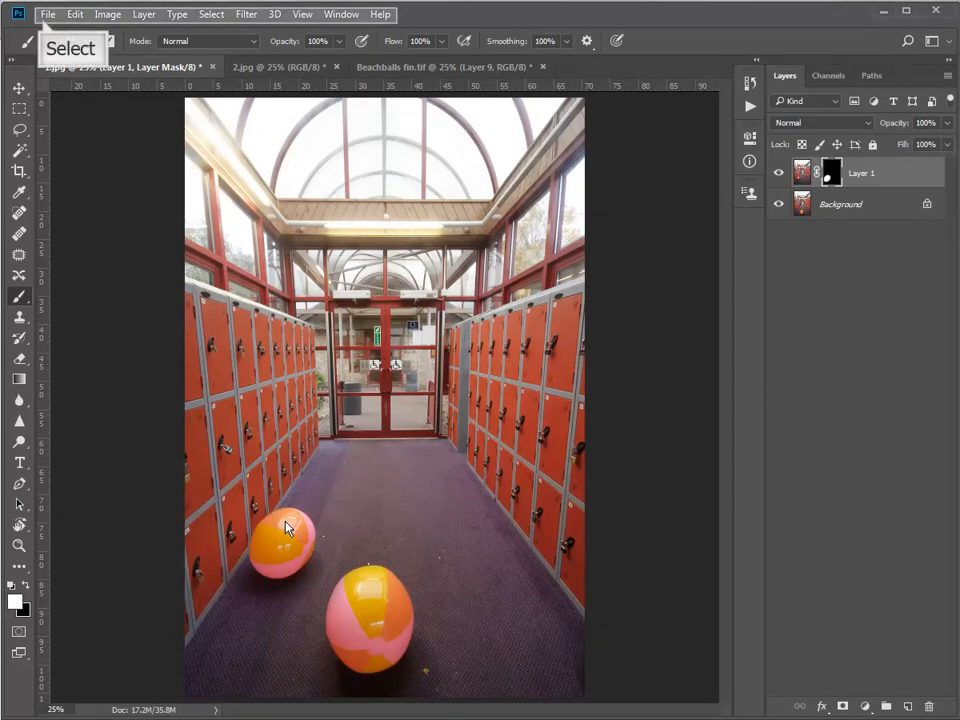
- Open 3.jpg from the Beachballs downsized folder and copy its photo into 1.jpg as a new aligned layer
click(44, 20)
click(64, 50)
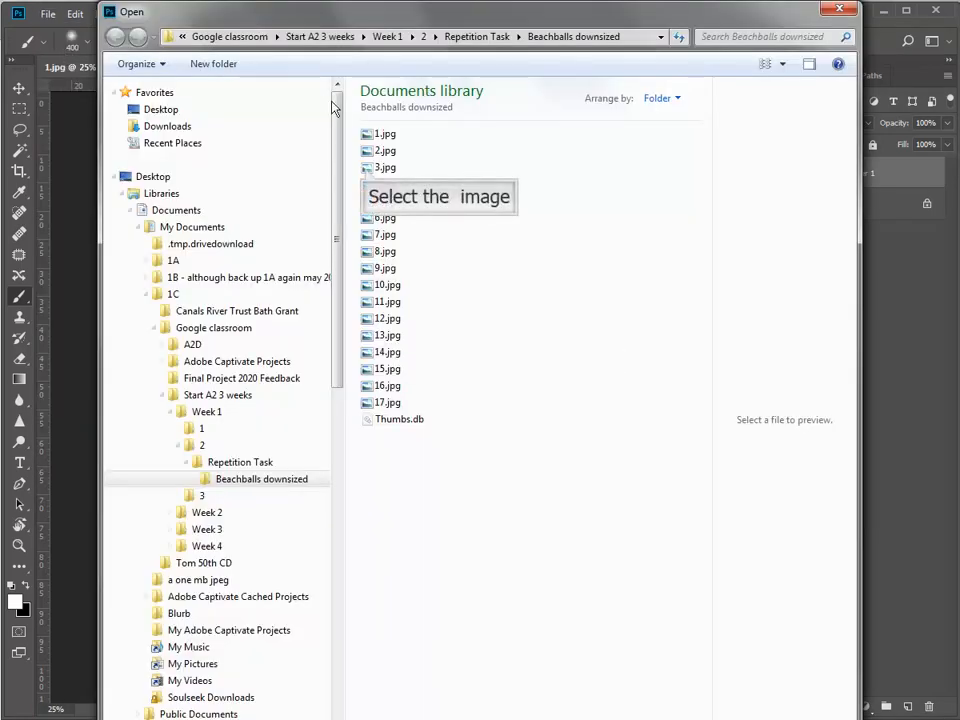
double_click(366, 168)
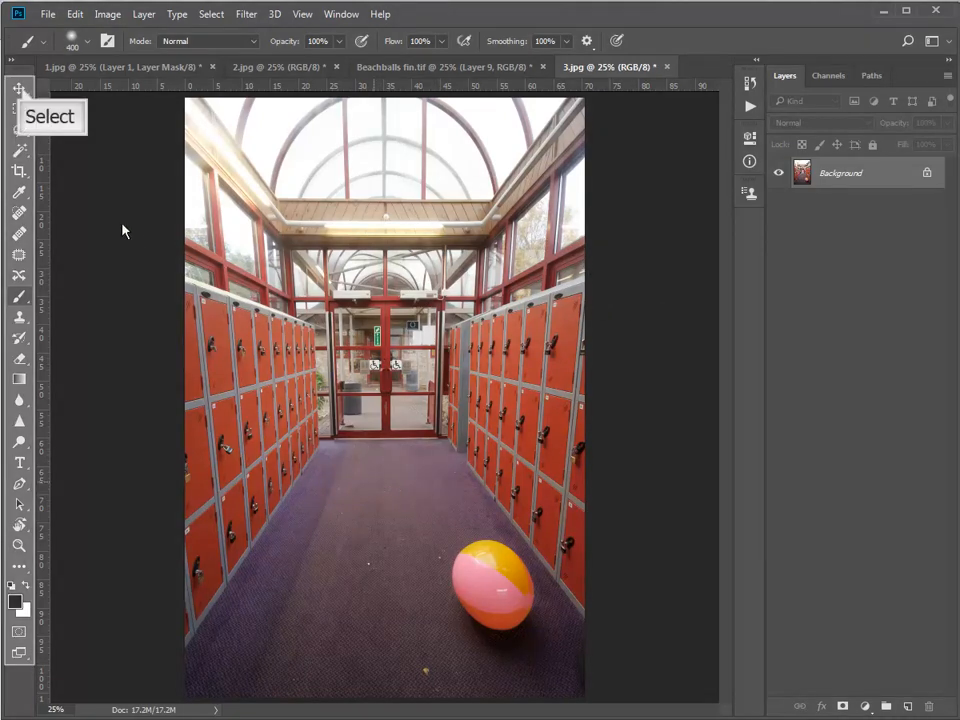
click(19, 88)
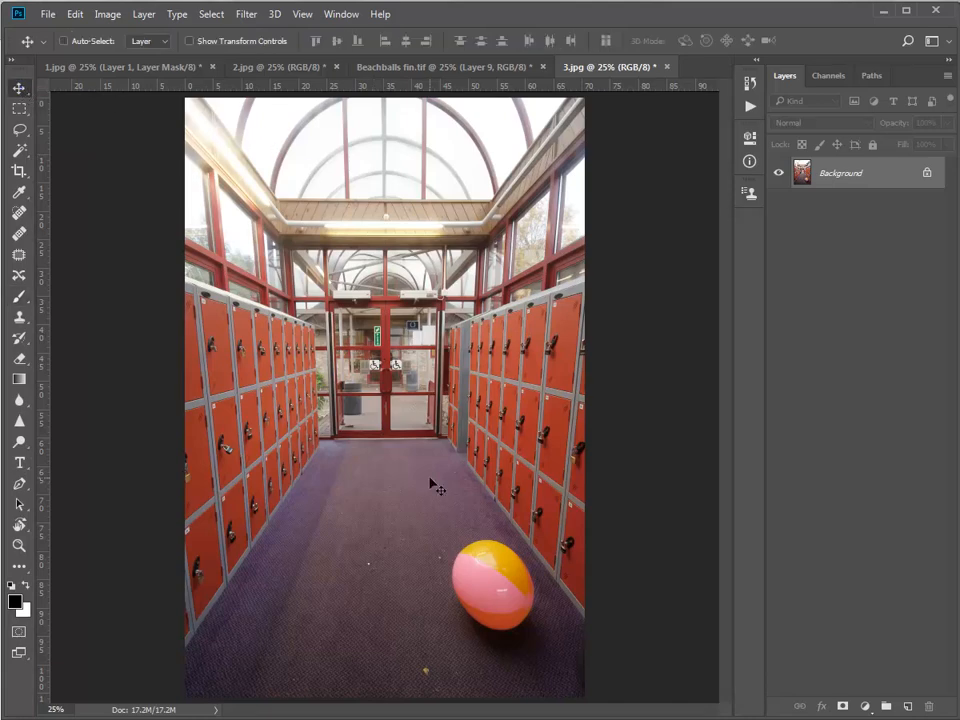
drag(431, 480, 415, 420)
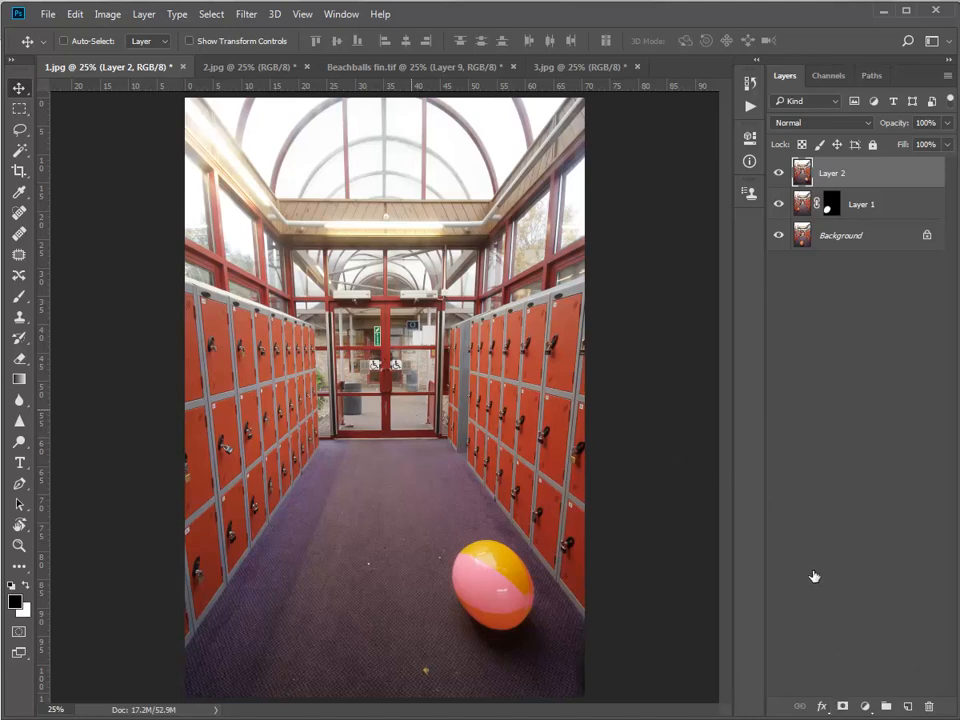
- Add a layer mask to the layer copied from 3.jpg and fill it with black at 100% opacity
click(843, 707)
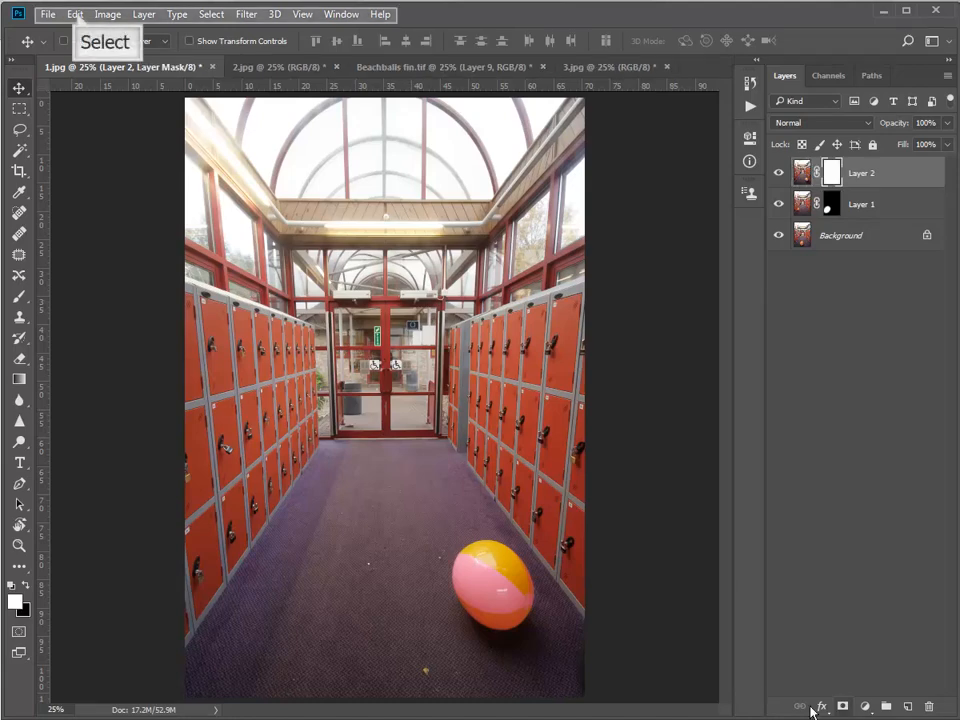
click(76, 14)
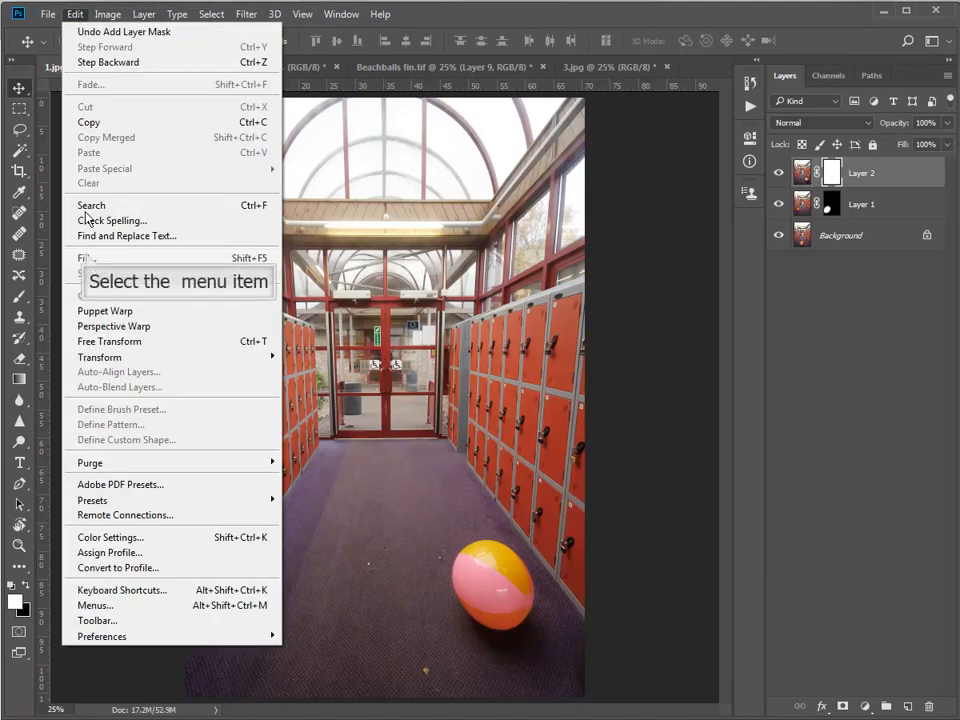
click(86, 259)
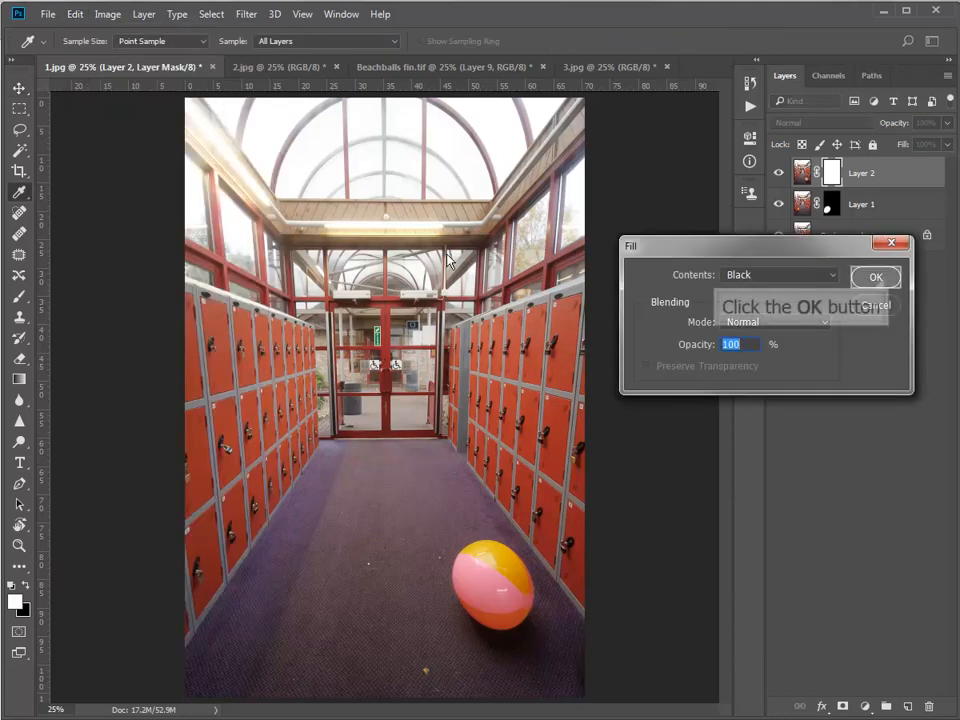
click(866, 276)
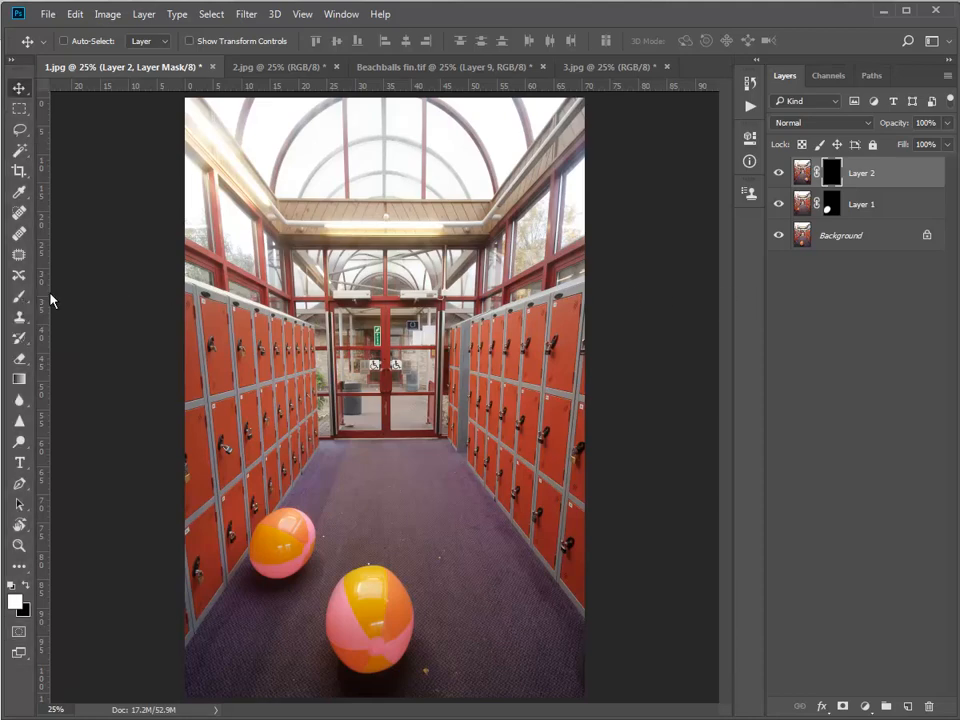
- Paint white with the Brush on the Layer 2 mask to reveal the beach ball on the right side of the carpet
click(19, 297)
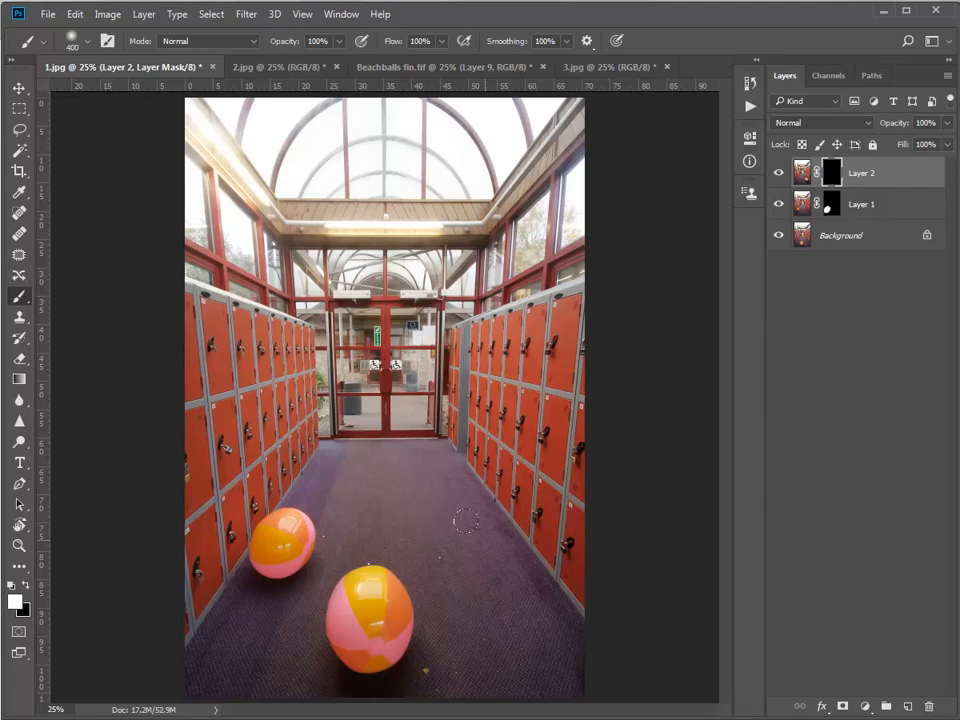
drag(466, 521, 485, 553)
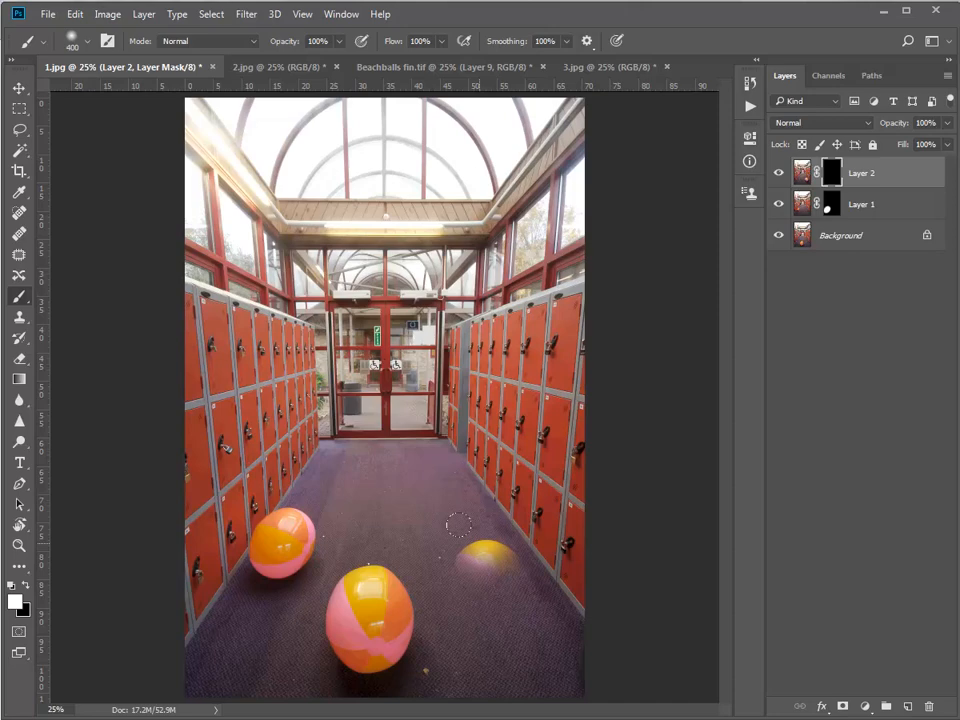
mouse_move(458, 524)
mouse_down()
mouse_move(505, 595)
mouse_move(472, 530)
mouse_move(446, 560)
mouse_move(498, 616)
mouse_move(467, 527)
mouse_move(498, 590)
mouse_up()
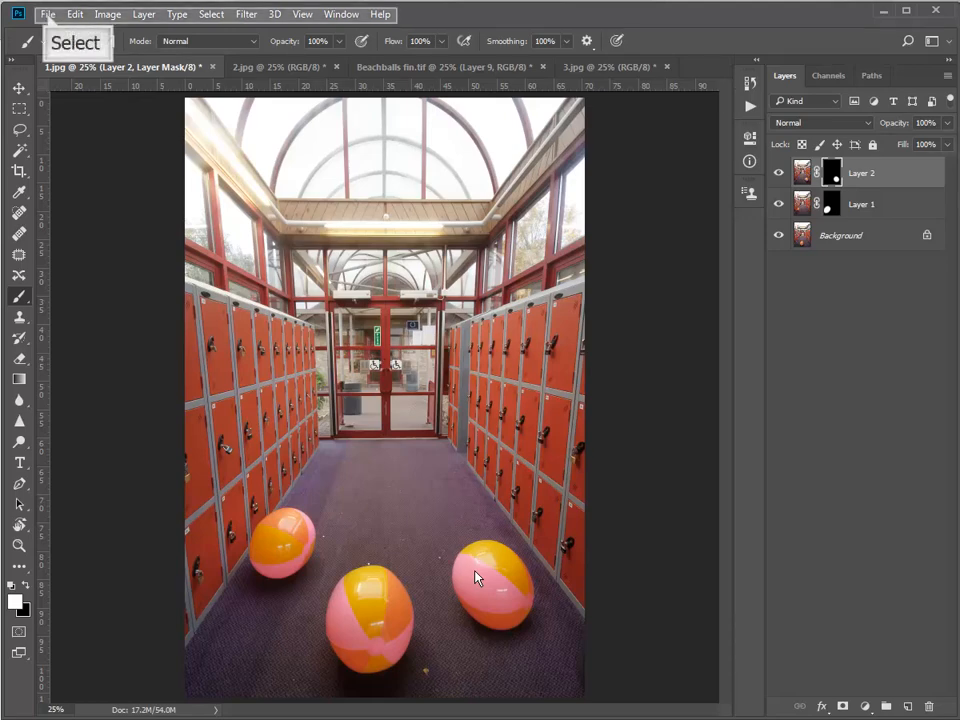
- Open 5.jpg from the Beachballs downsized folder and copy its photo into 1.jpg as a new aligned layer
click(46, 15)
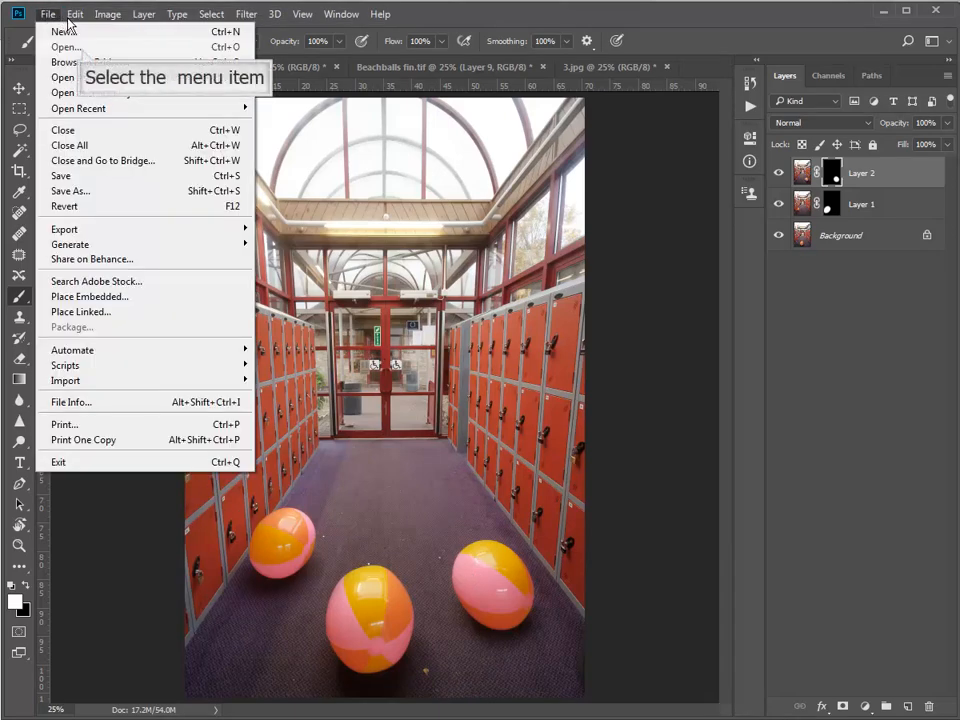
click(83, 52)
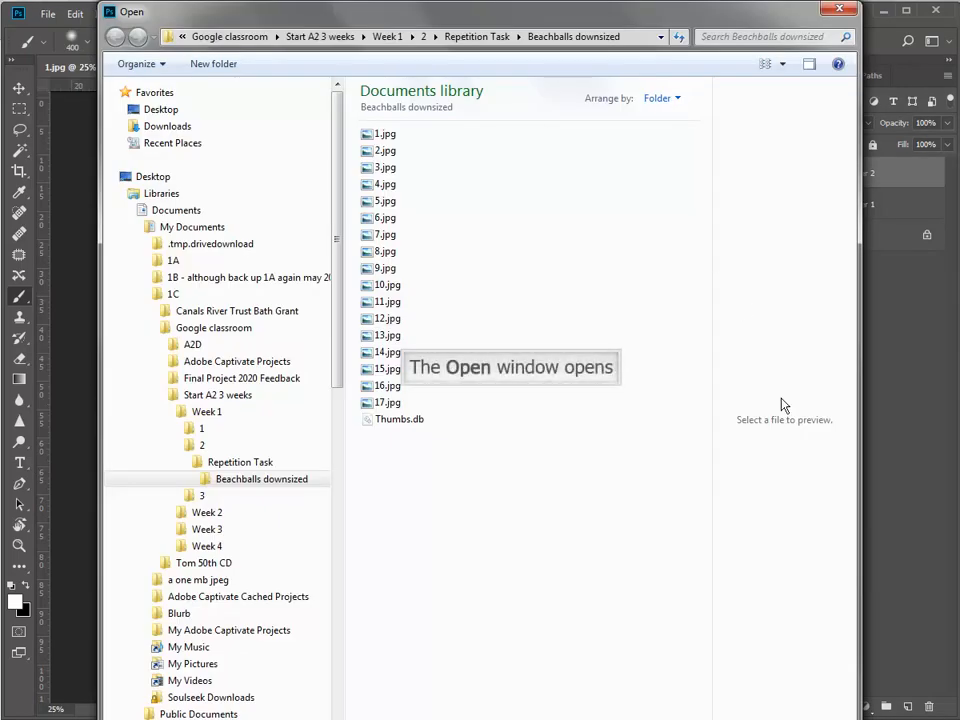
double_click(368, 203)
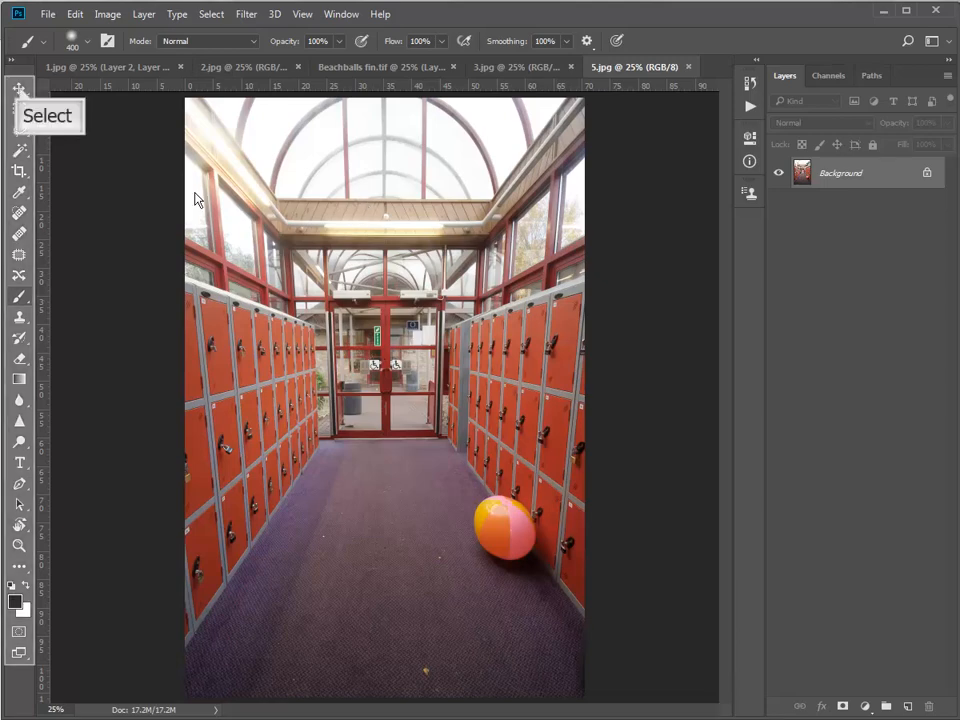
click(20, 88)
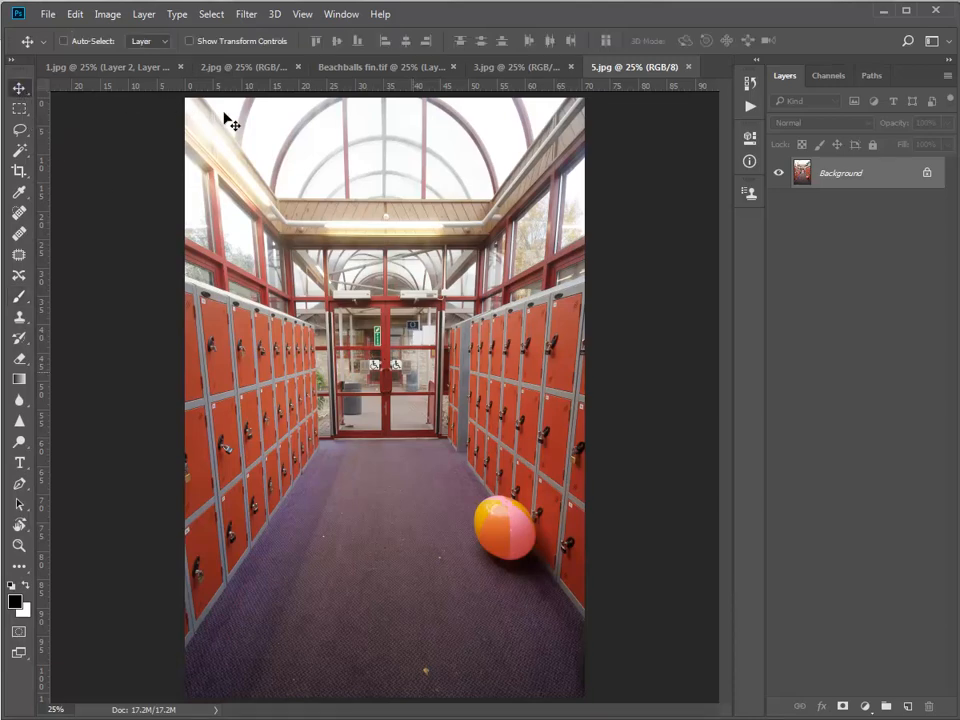
drag(413, 375, 342, 345)
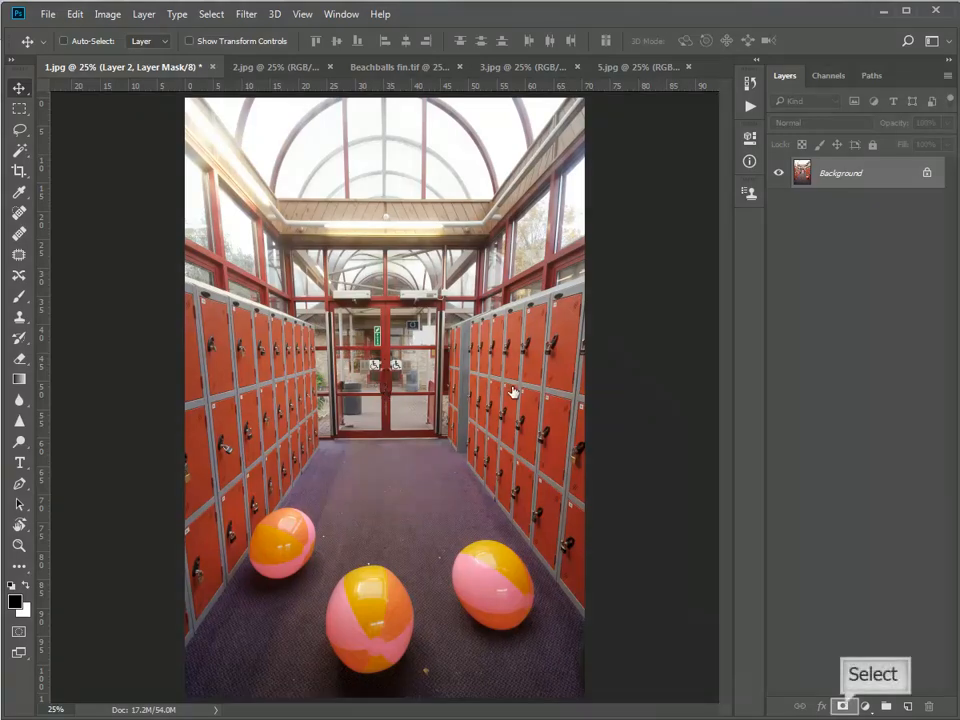
- Add a layer mask to the layer copied from 5.jpg and fill it with black at 100% opacity
click(843, 707)
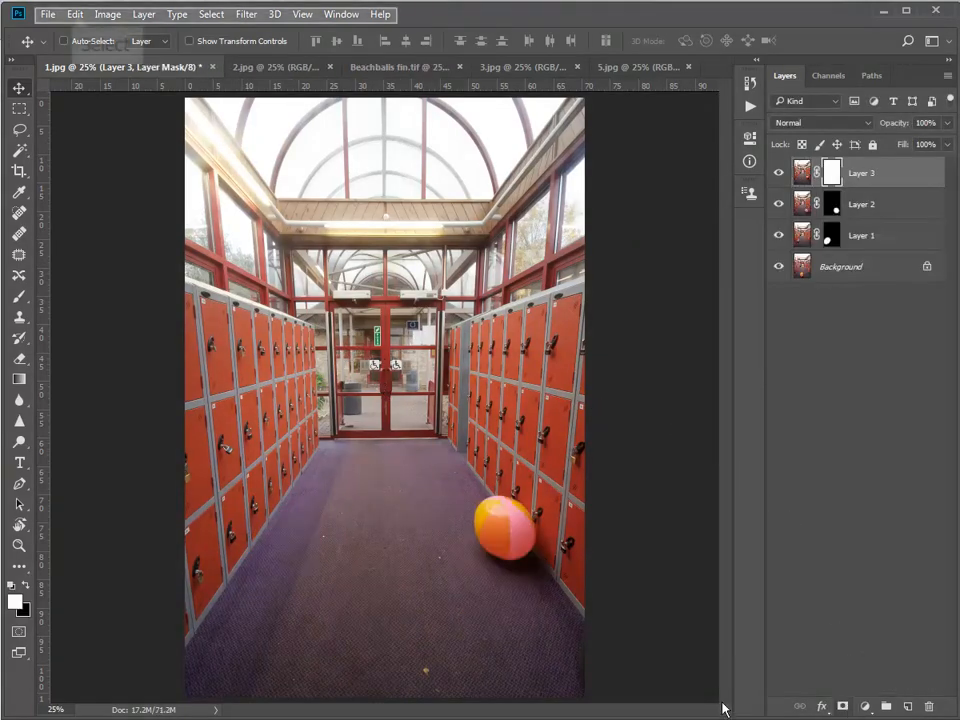
click(76, 16)
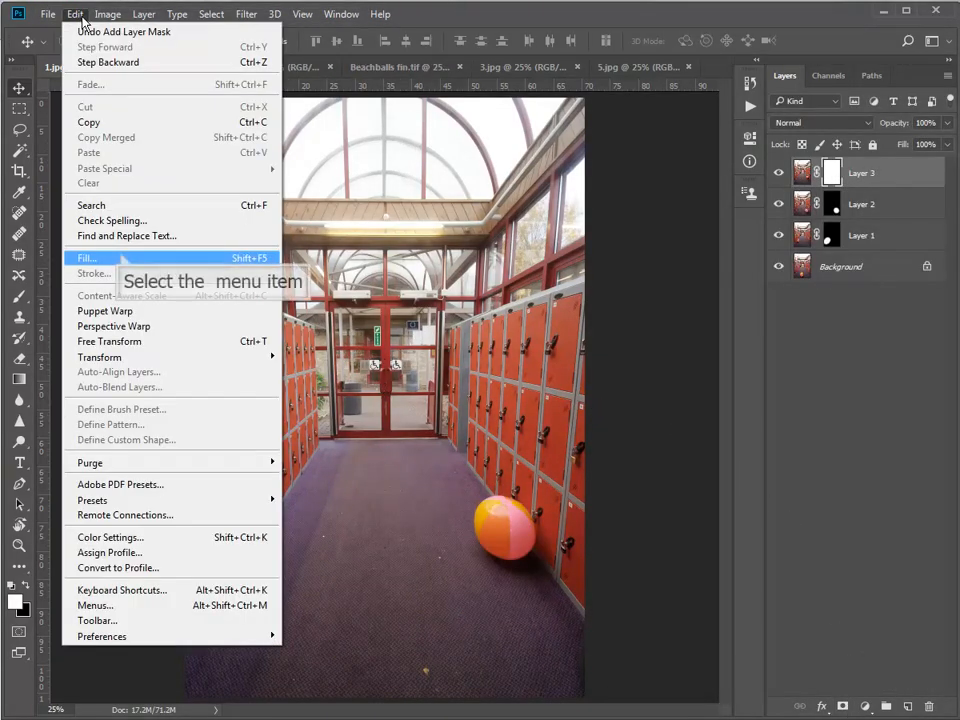
click(121, 259)
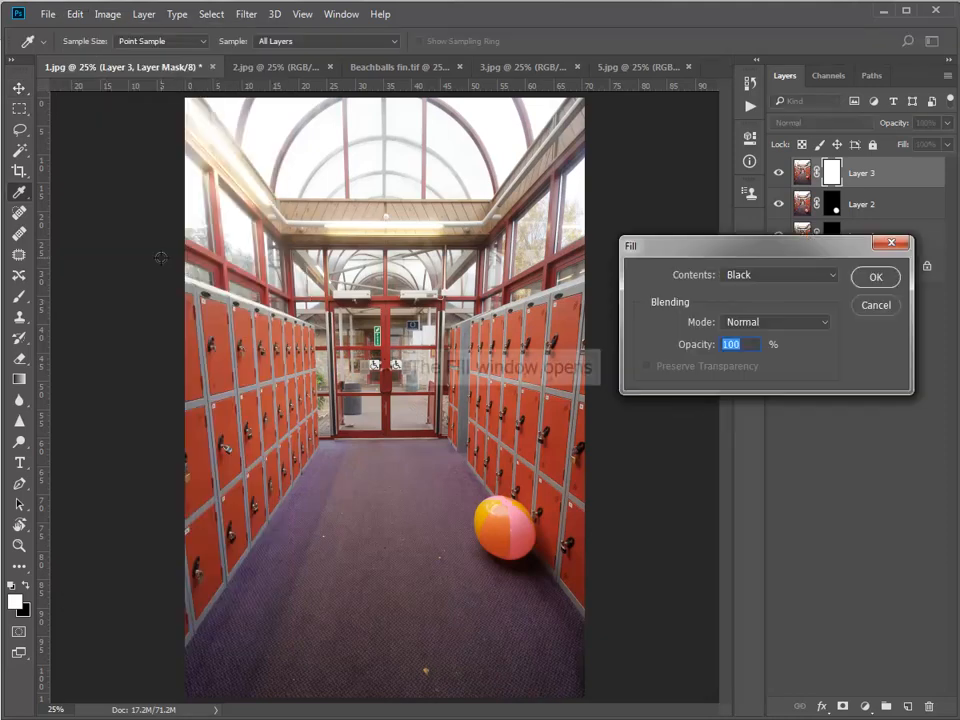
click(878, 276)
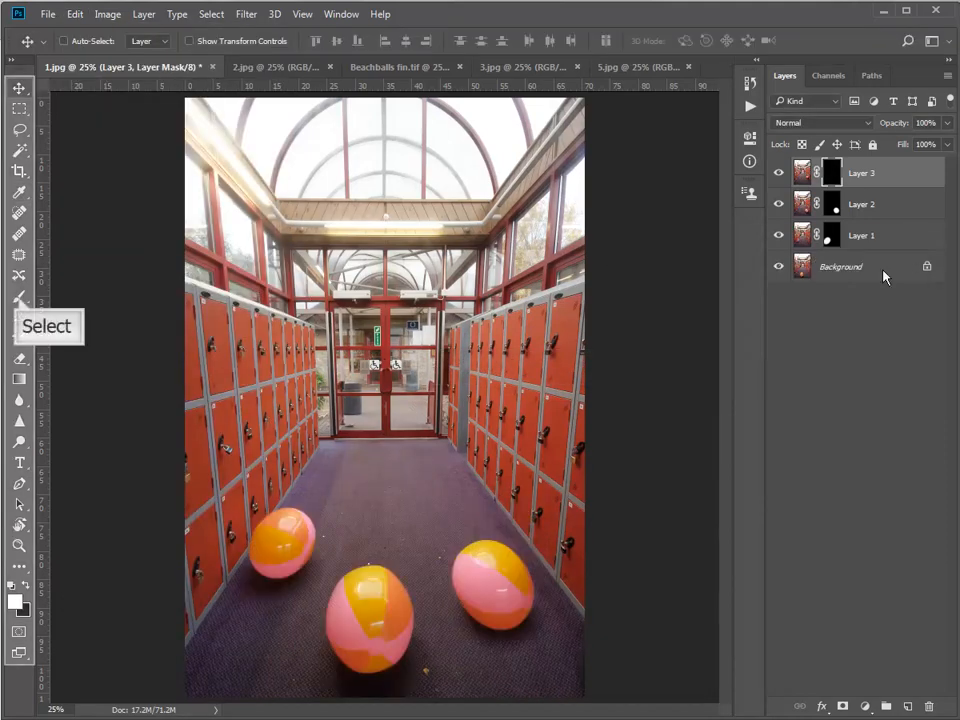
- Paint white with a 250 px Brush on the Layer 3 mask to reveal the beach ball beside the lockers on the right
click(18, 296)
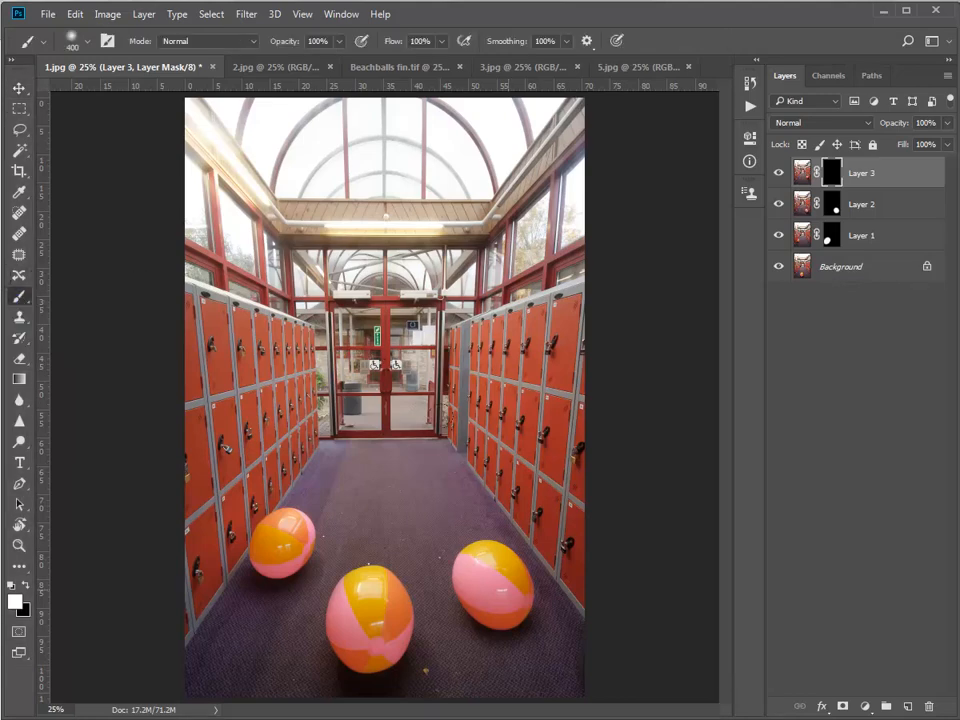
ctrl+click(505, 573)
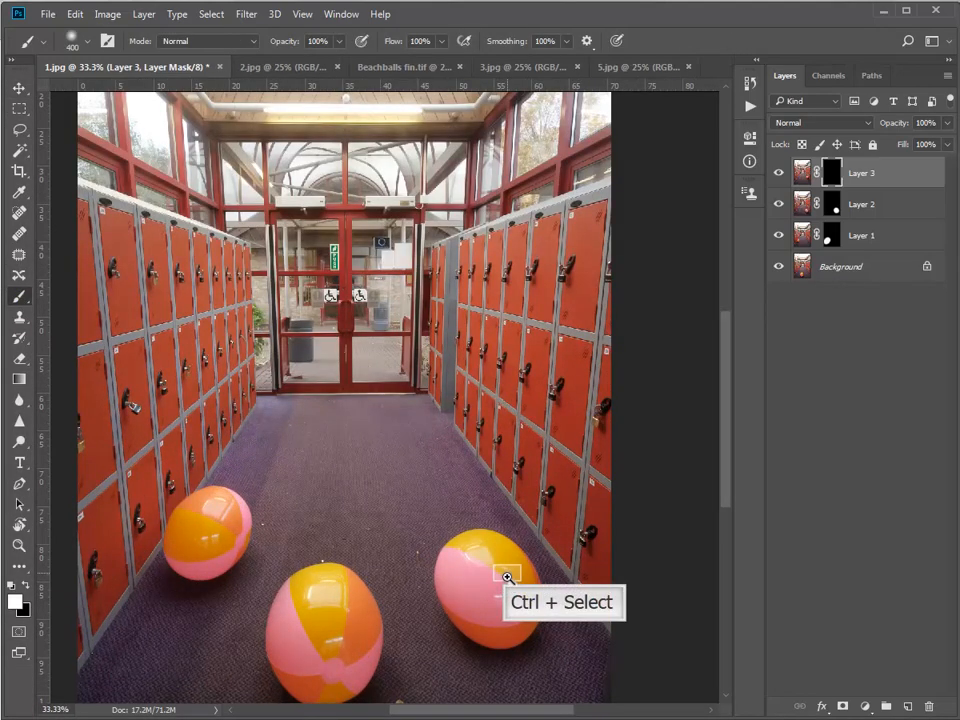
ctrl+click(507, 573)
ctrl+click(505, 572)
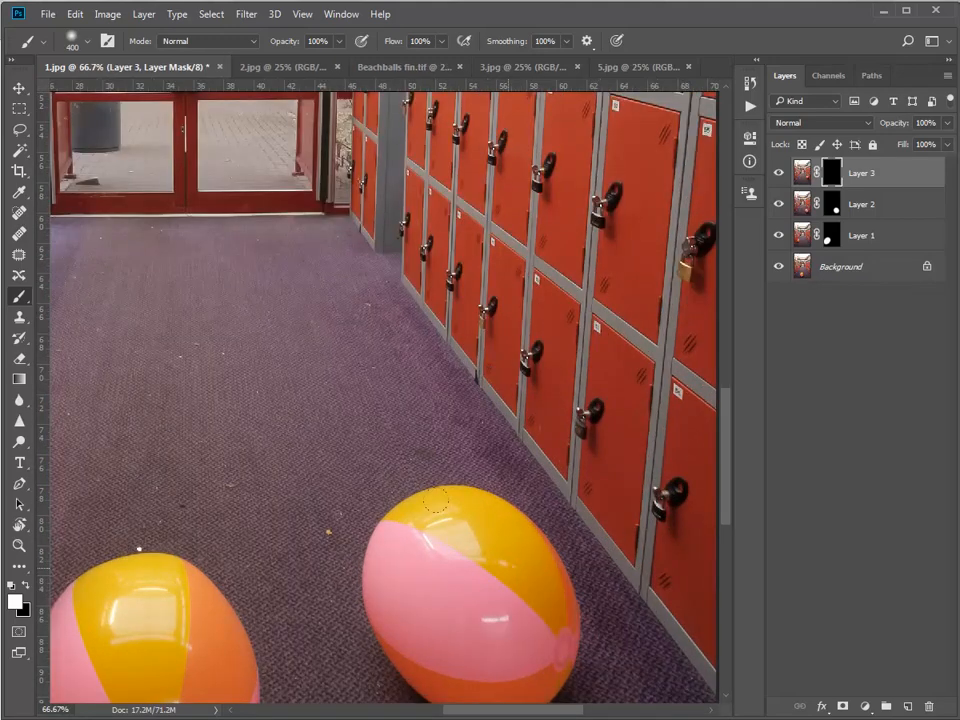
drag(514, 497, 492, 562)
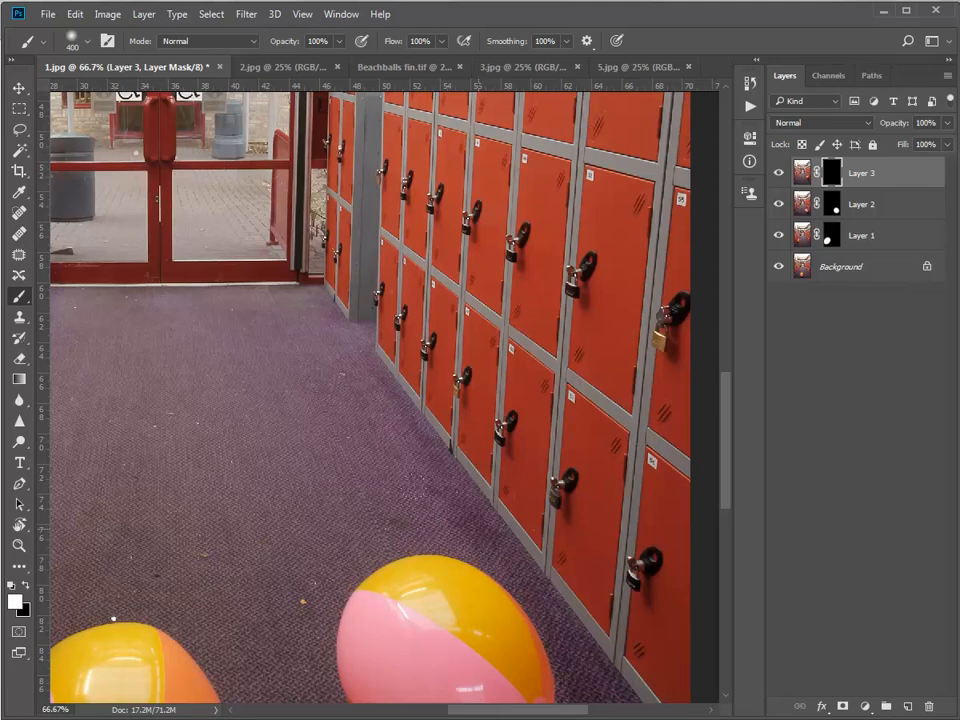
key(bracketleft)
mouse_move(376, 437)
mouse_down()
mouse_move(402, 419)
mouse_move(511, 481)
mouse_move(462, 493)
mouse_move(476, 483)
mouse_move(471, 529)
mouse_move(472, 503)
mouse_move(388, 523)
mouse_up()
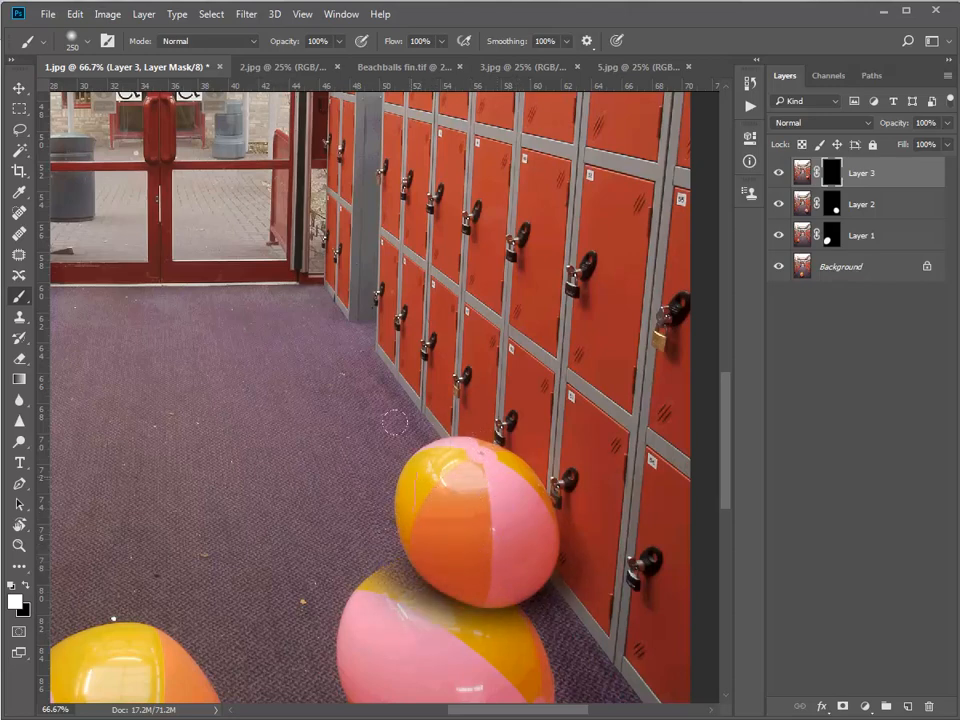
mouse_move(395, 422)
mouse_down()
mouse_move(377, 474)
mouse_move(388, 517)
mouse_move(496, 539)
mouse_move(527, 461)
mouse_move(457, 408)
mouse_move(362, 419)
mouse_up()
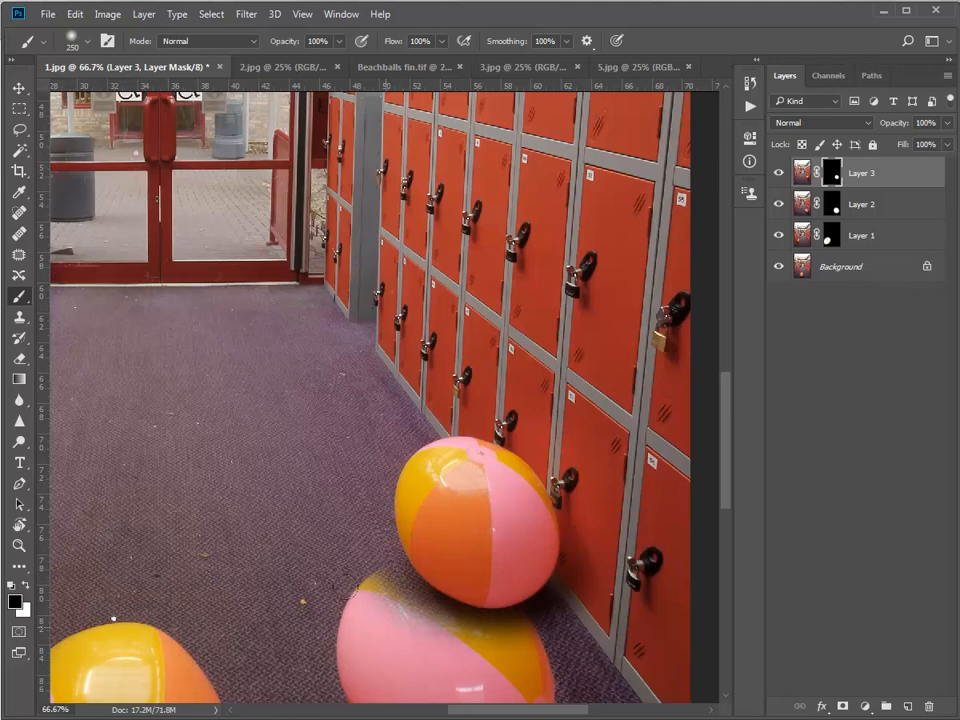
- Paint black at 250 px on the Layer 3 mask to bring back the top of the front-right ball
click(372, 600)
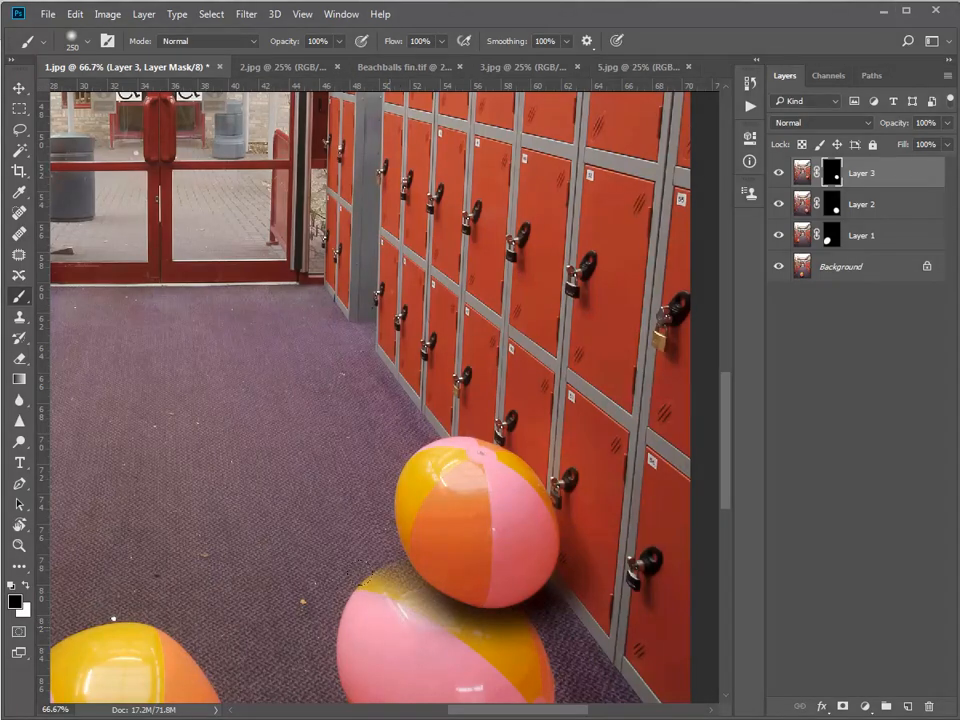
click(416, 598)
click(436, 597)
click(463, 599)
click(488, 605)
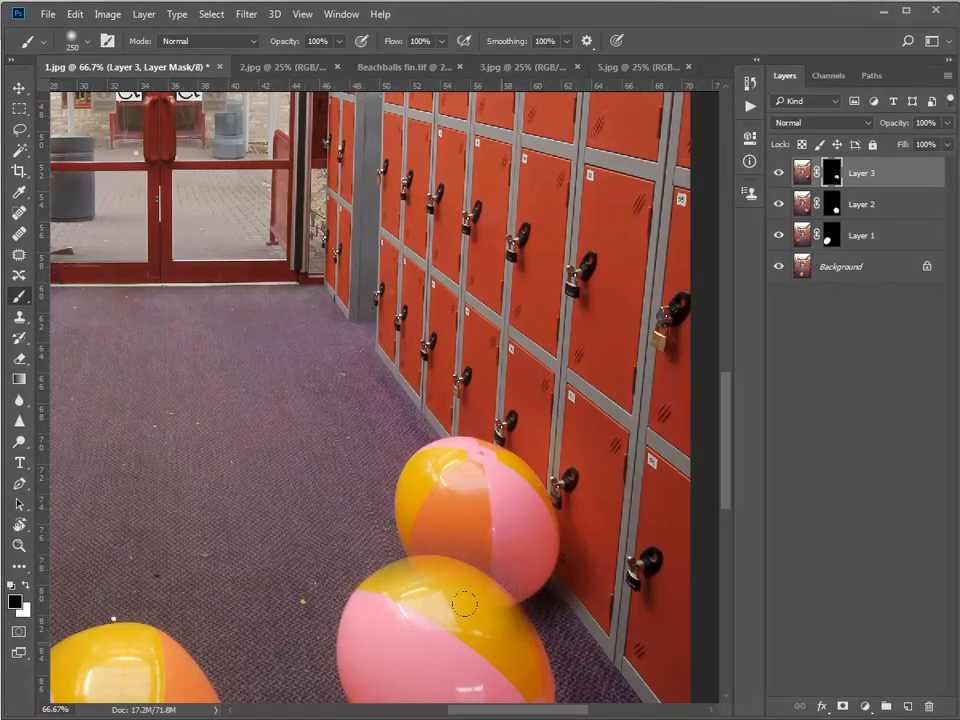
- Clean up the front-right ball's upper edge by painting black at 150 px on the Layer 3 mask
key(bracketleft)
key(bracketleft)
key(bracketleft)
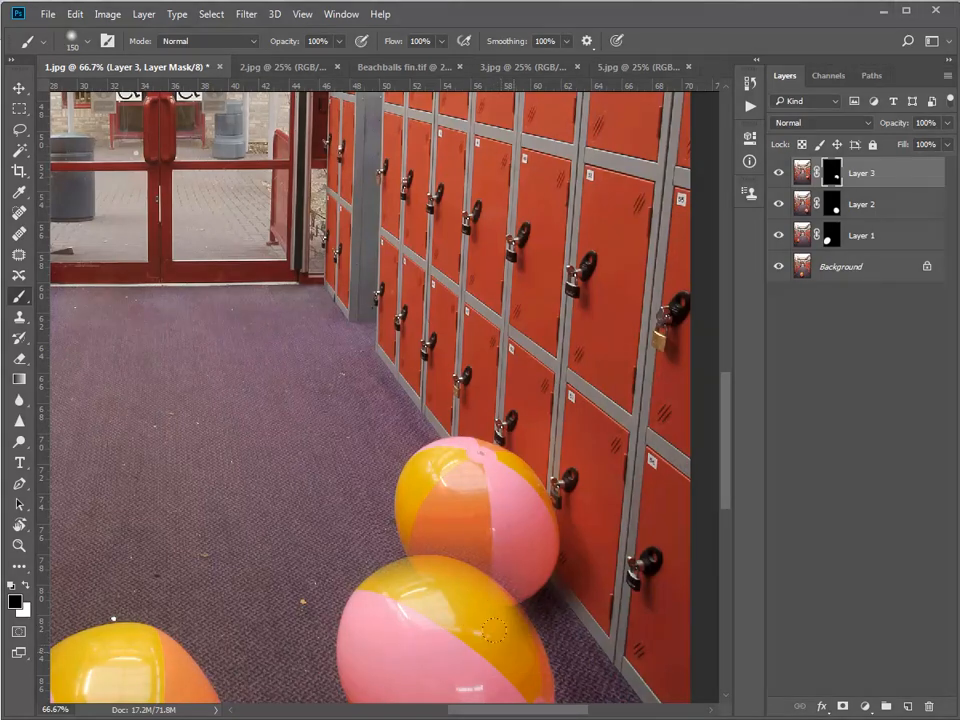
mouse_move(523, 628)
mouse_down()
mouse_move(515, 613)
mouse_move(440, 573)
mouse_move(364, 589)
mouse_up()
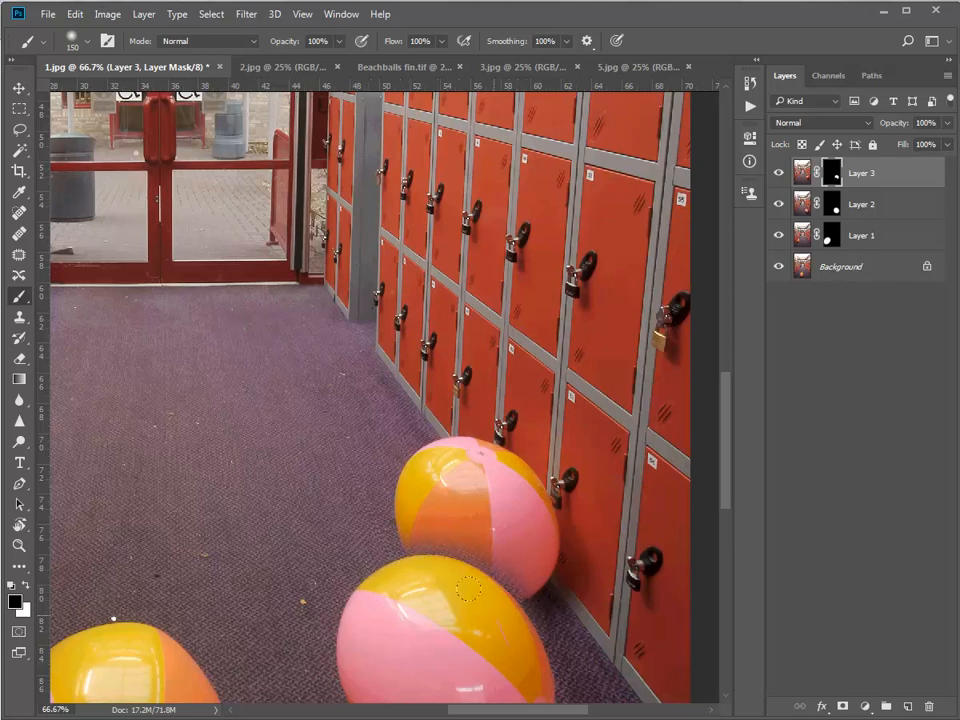
mouse_move(457, 577)
mouse_down()
mouse_move(373, 588)
mouse_move(362, 605)
mouse_move(405, 568)
mouse_up()
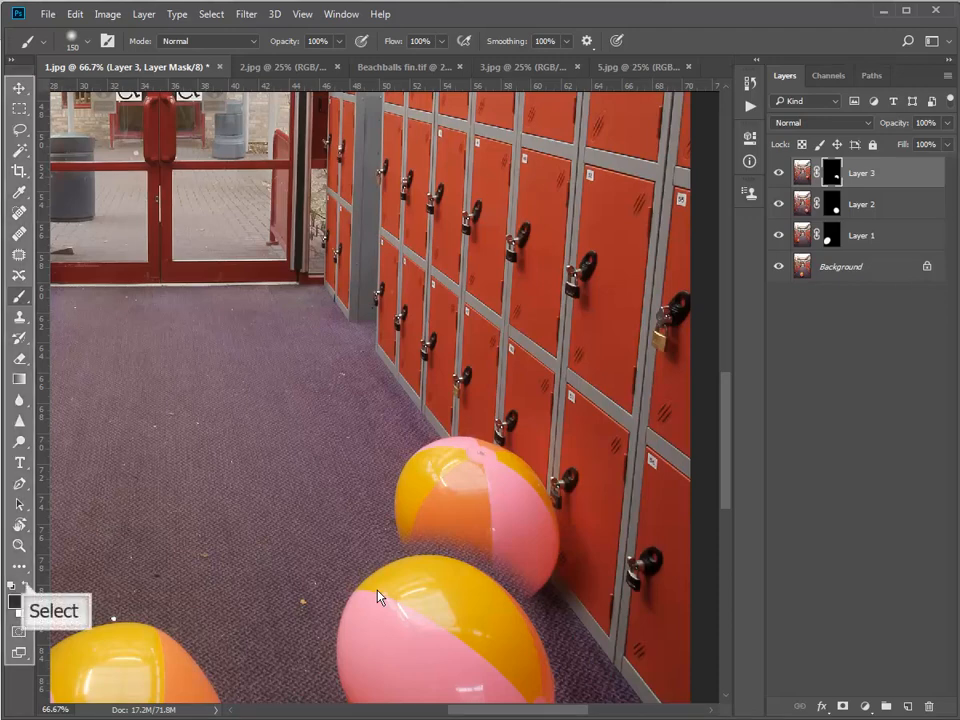
- Switch the painting colour to white and restore the rear ball's faded lower orange area with a 35 px Brush
click(26, 587)
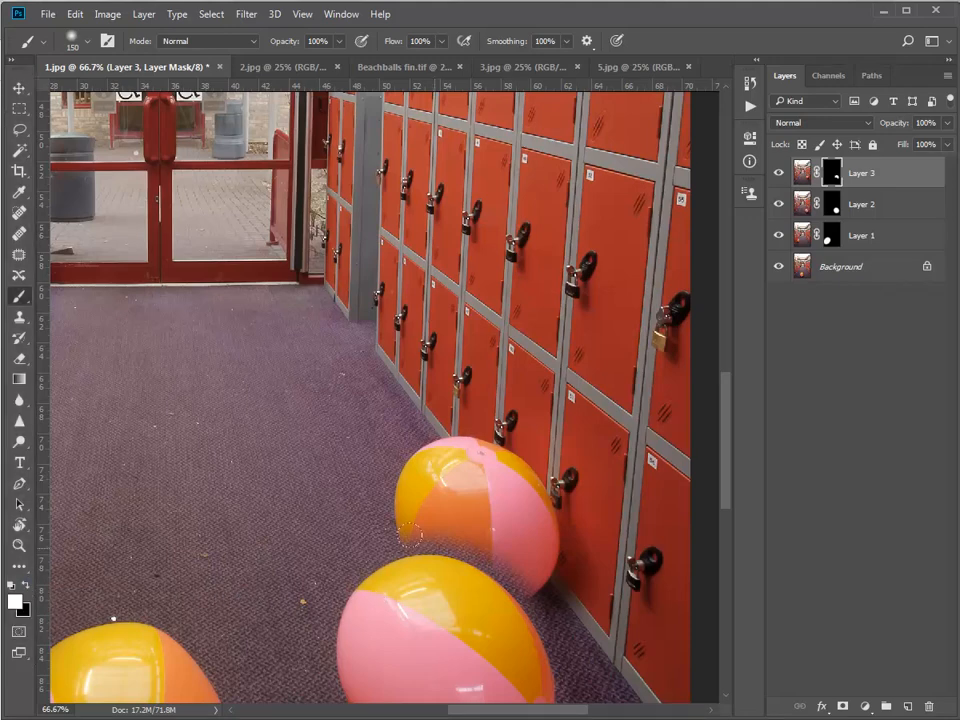
key(bracketleft)
key(bracketleft)
key(bracketleft)
key(bracketleft)
key(bracketleft)
key(bracketleft)
key(bracketleft)
ctrl+click(451, 545)
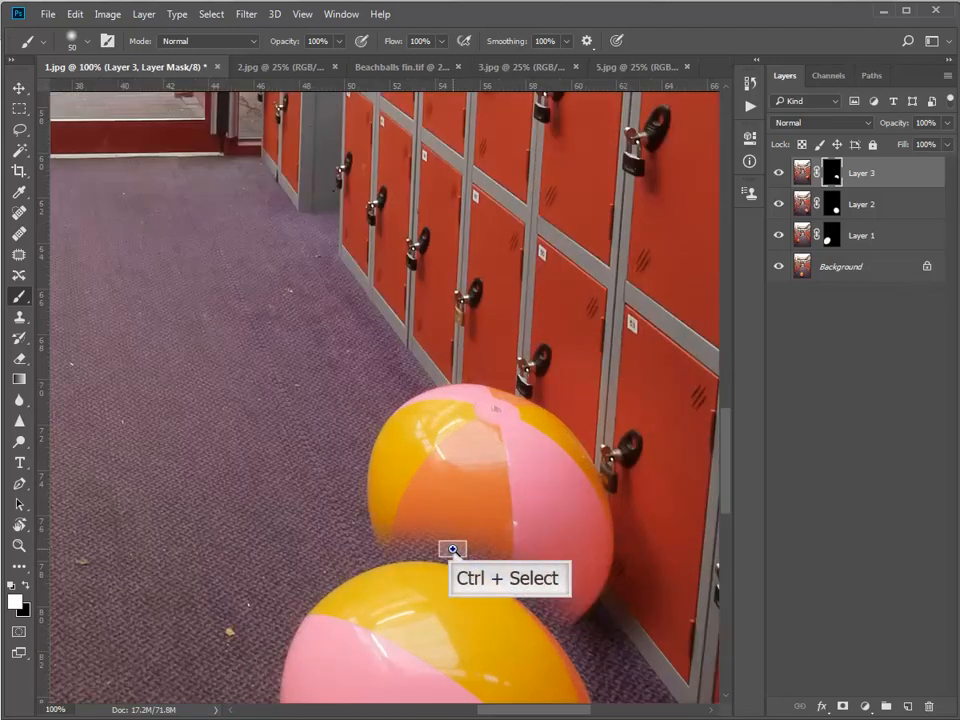
ctrl+click(452, 549)
ctrl+click(453, 551)
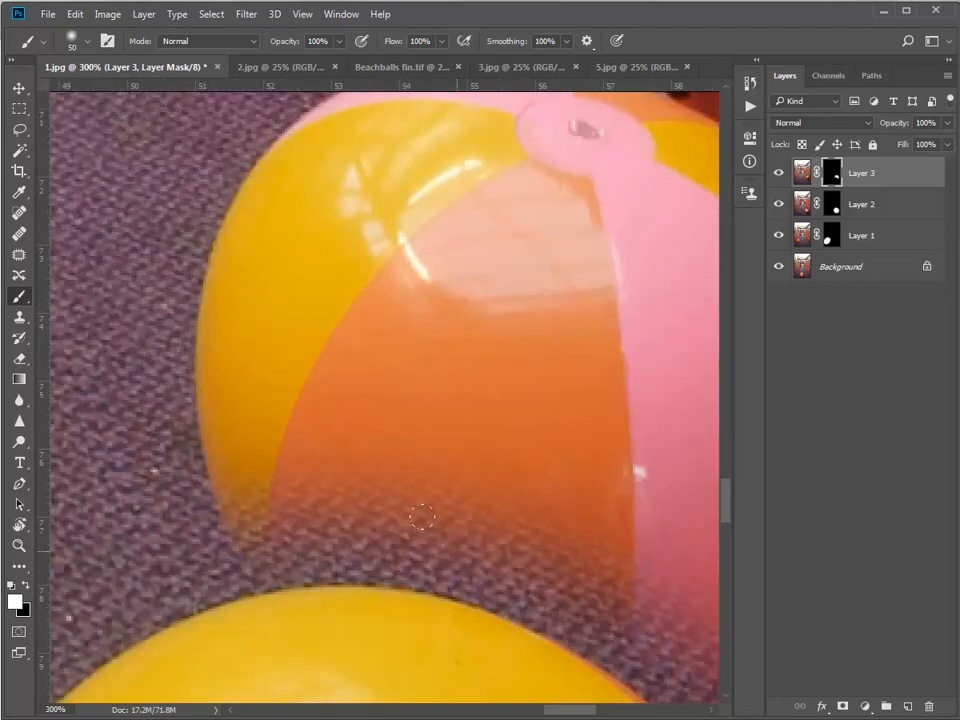
drag(471, 545, 353, 463)
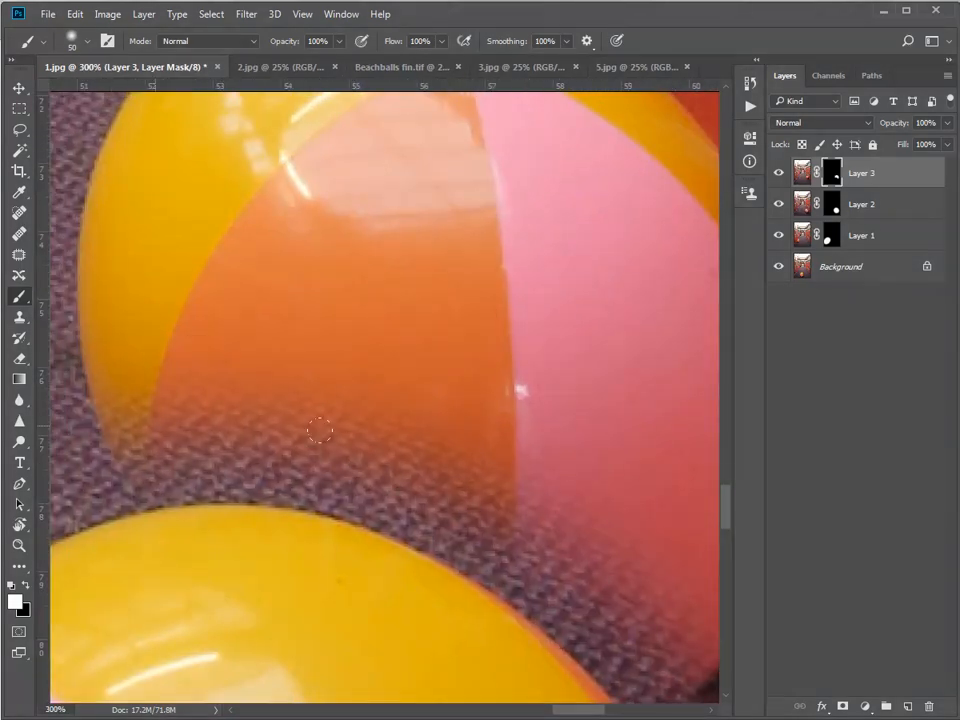
key(bracketleft)
key(bracketleft)
key(bracketleft)
mouse_move(120, 402)
mouse_down()
mouse_move(113, 414)
mouse_move(124, 430)
mouse_move(240, 388)
mouse_move(354, 391)
mouse_move(457, 439)
mouse_move(375, 365)
mouse_move(335, 370)
mouse_move(215, 345)
mouse_move(148, 362)
mouse_move(518, 407)
mouse_up()
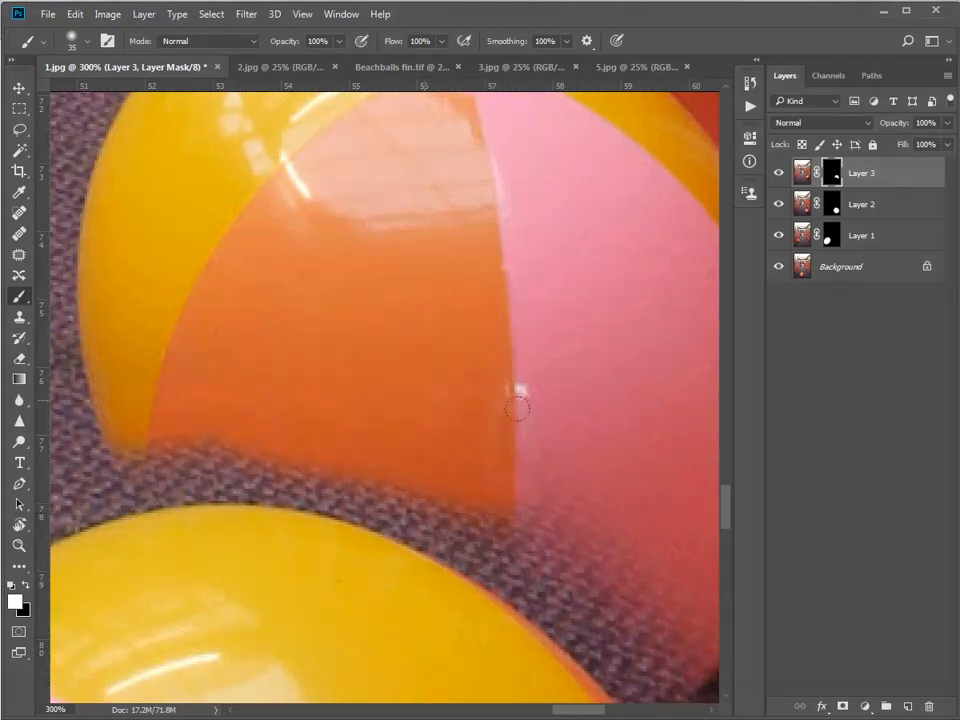
- Paint white at 60 px across the rear ball's lower yellow, orange and pink panels on the Layer 3 mask
key(bracketright)
key(bracketright)
key(bracketright)
key(bracketright)
mouse_move(117, 380)
mouse_down()
mouse_move(332, 364)
mouse_move(518, 418)
mouse_move(337, 373)
mouse_move(583, 463)
mouse_move(613, 523)
mouse_move(553, 472)
mouse_up()
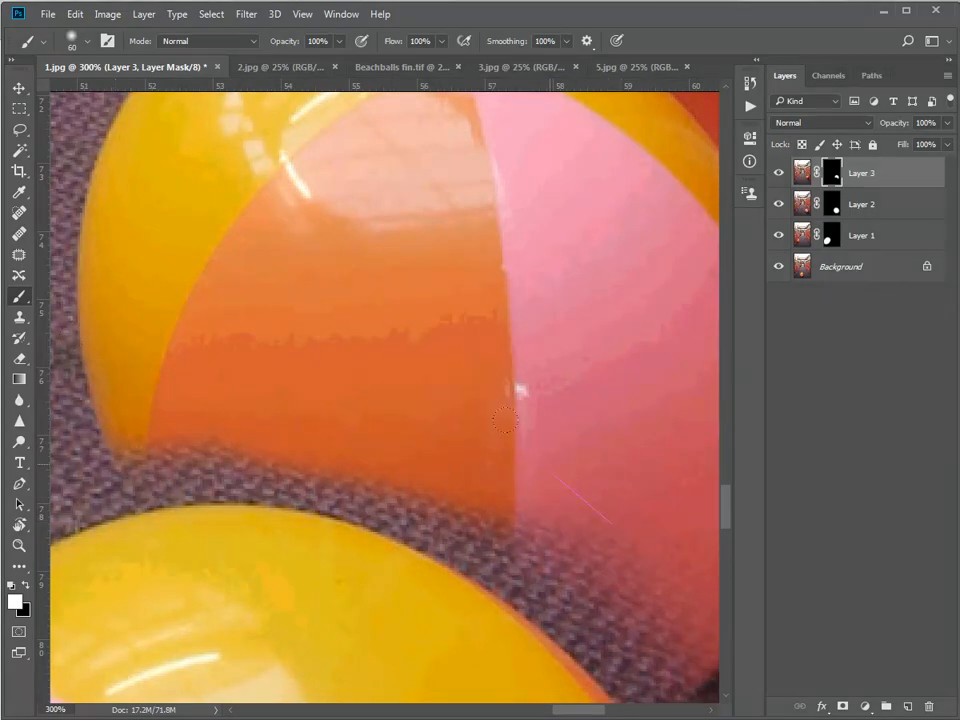
mouse_move(505, 420)
mouse_down()
mouse_move(605, 468)
mouse_move(583, 479)
mouse_move(570, 472)
mouse_up()
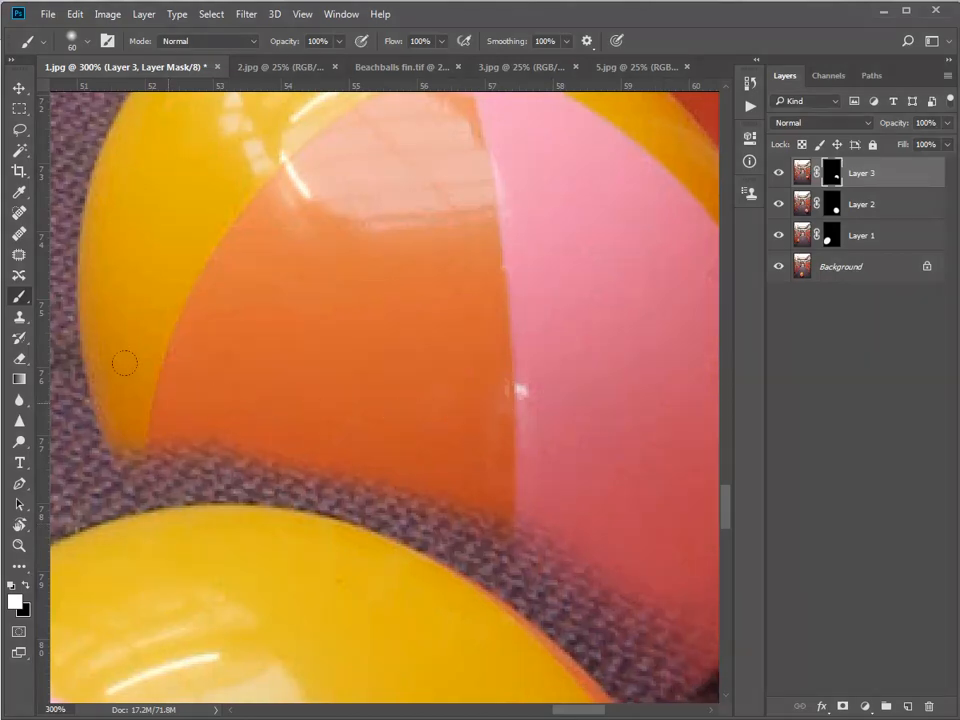
- Extend the rear ball down towards the front ball's edge by painting white with the Brush reduced to 20, 15 and 10 px
key(bracketleft)
key(bracketleft)
mouse_move(100, 397)
mouse_down()
mouse_move(287, 411)
mouse_move(516, 473)
mouse_up()
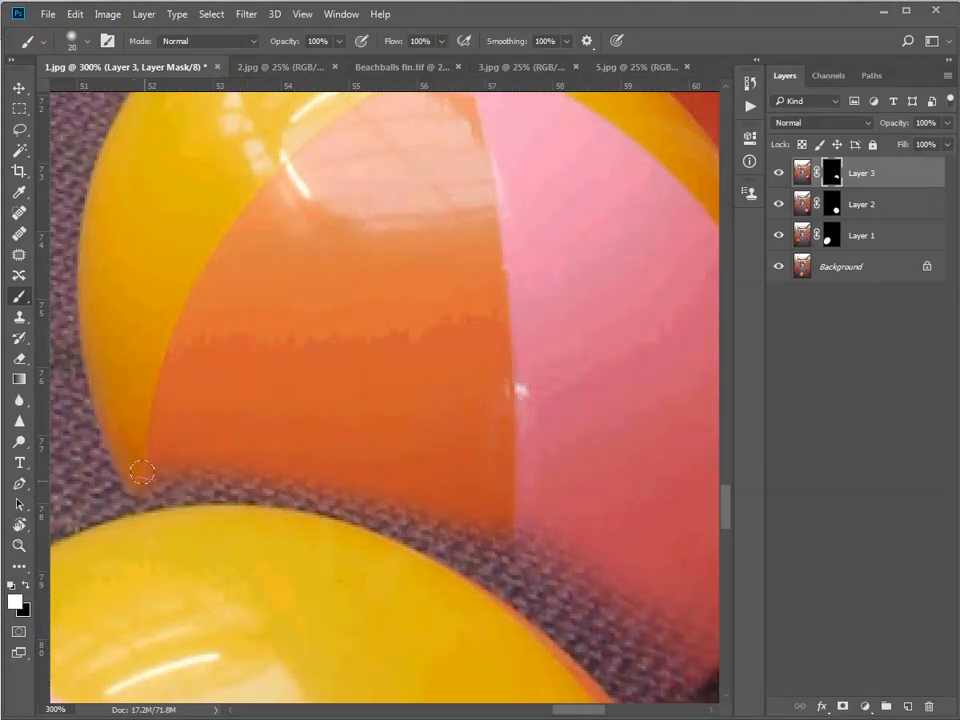
key(bracketleft)
mouse_move(135, 492)
mouse_down()
mouse_move(228, 486)
mouse_move(433, 521)
mouse_move(560, 565)
mouse_up()
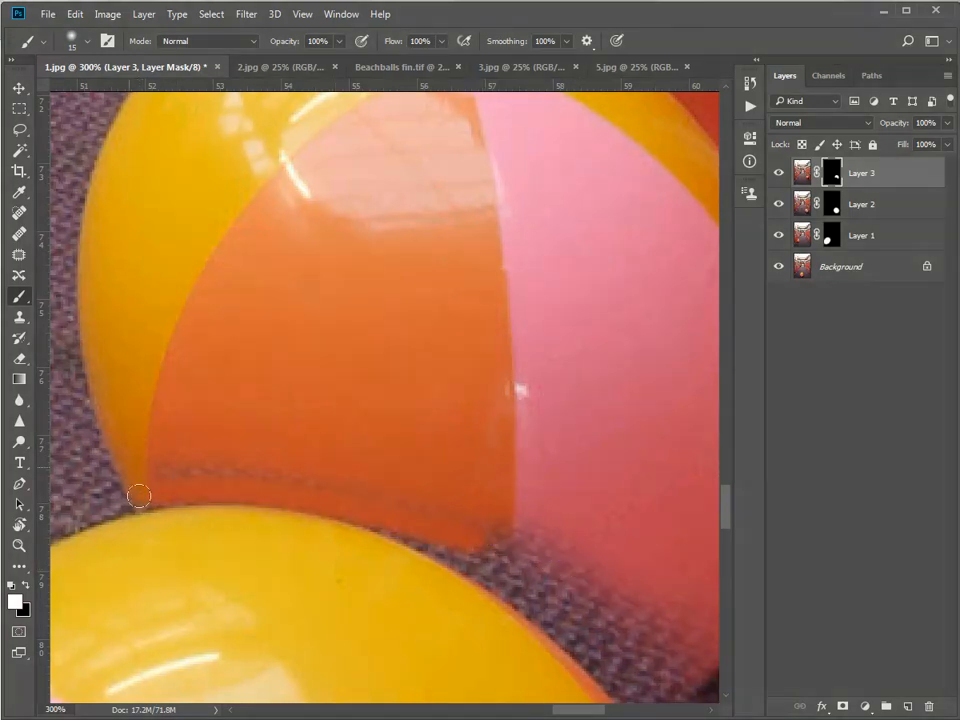
mouse_move(129, 460)
mouse_down()
mouse_move(422, 493)
mouse_move(197, 452)
mouse_move(483, 494)
mouse_up()
drag(445, 552, 497, 580)
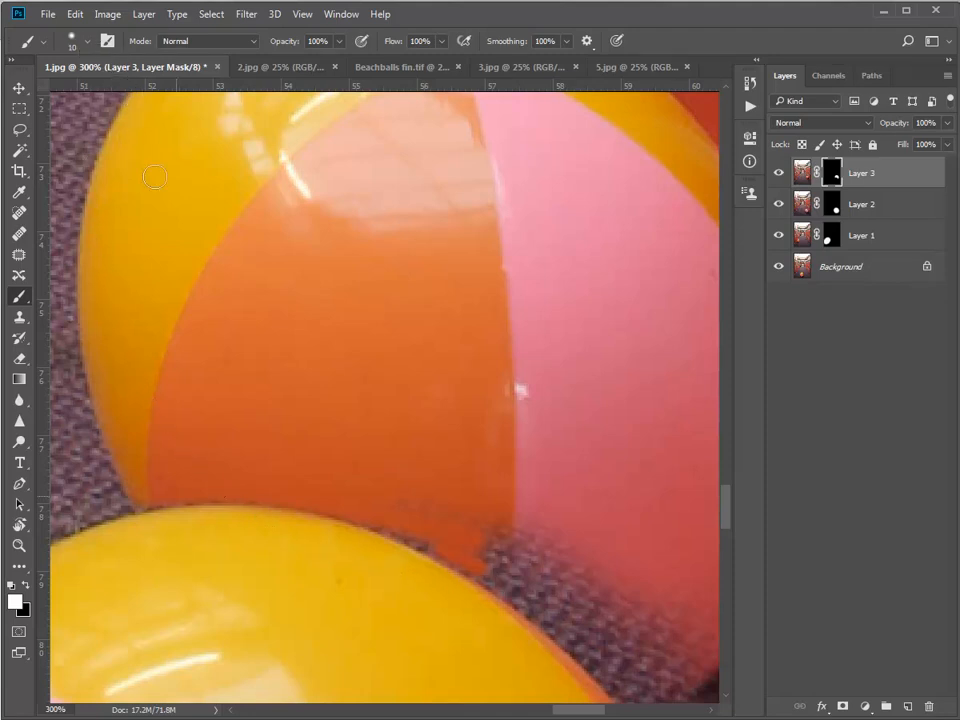
- Paint white at 7 px along the boundary between the two balls to close the remaining gap under the orange panel
key([)
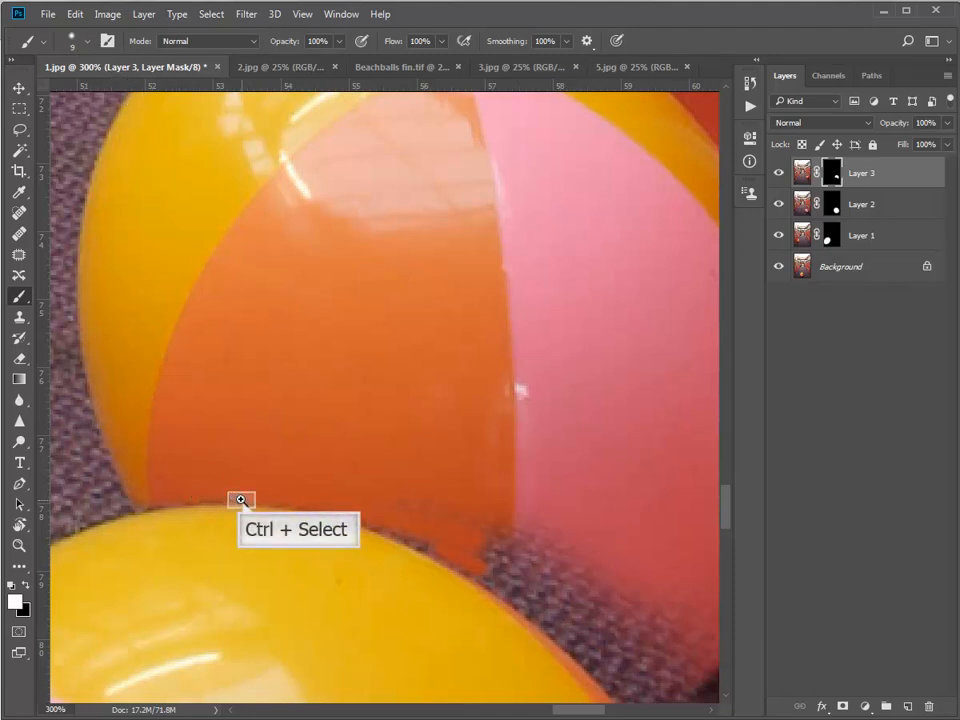
ctrl+click(241, 499)
ctrl+click(241, 499)
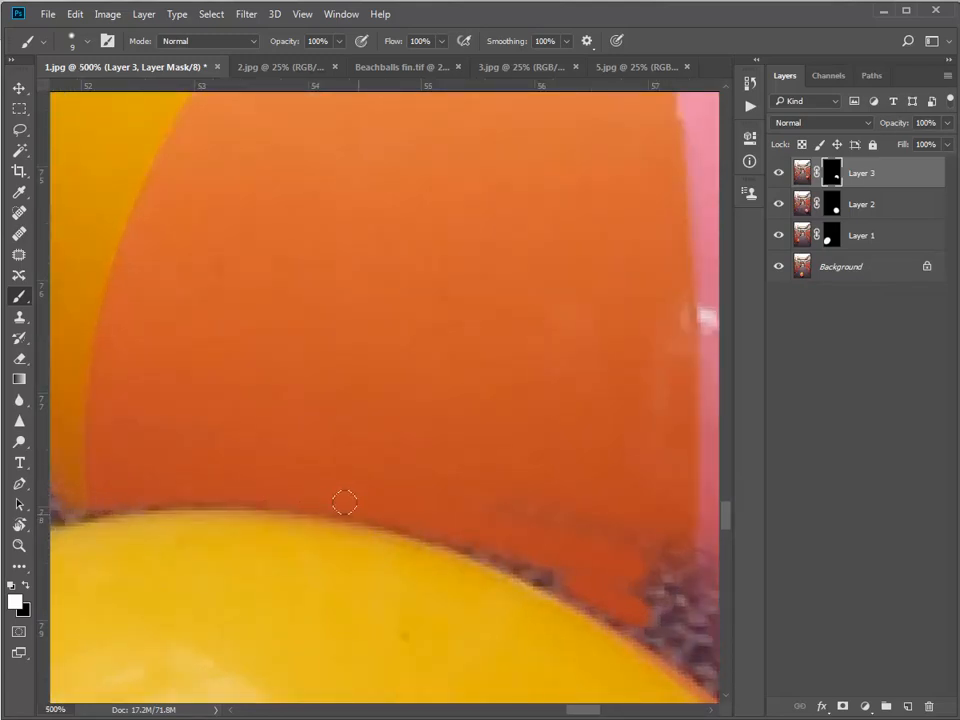
key([)
key([)
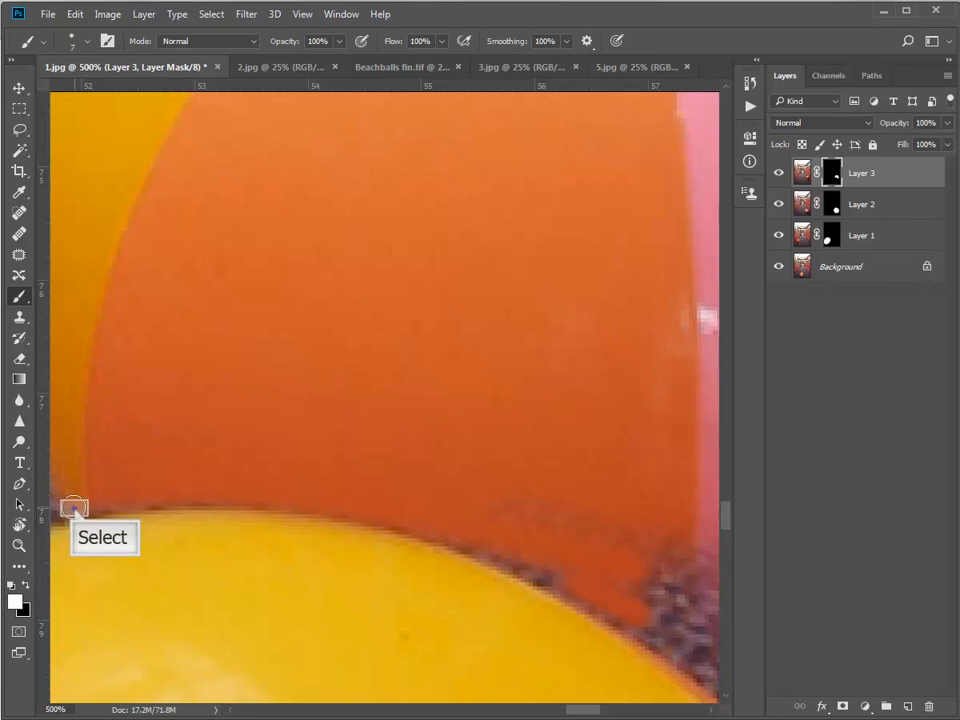
mouse_move(111, 499)
mouse_down()
mouse_move(305, 500)
mouse_move(410, 521)
mouse_move(639, 621)
mouse_up()
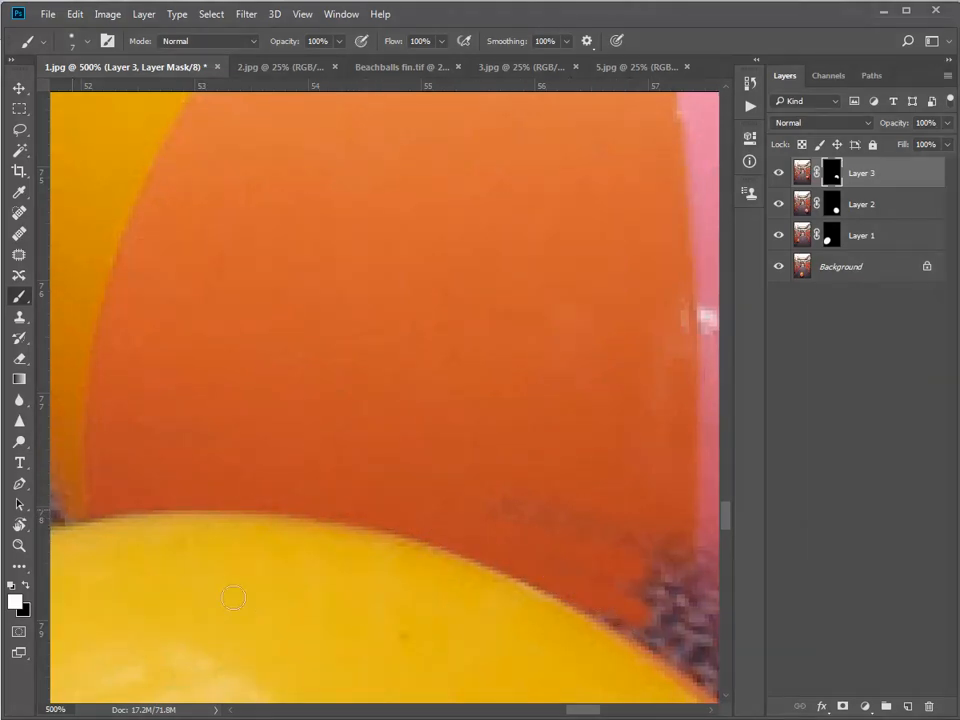
mouse_move(75, 510)
mouse_down()
mouse_move(176, 497)
mouse_move(319, 503)
mouse_move(518, 556)
mouse_move(563, 586)
mouse_move(503, 569)
mouse_move(491, 549)
mouse_move(615, 619)
mouse_up()
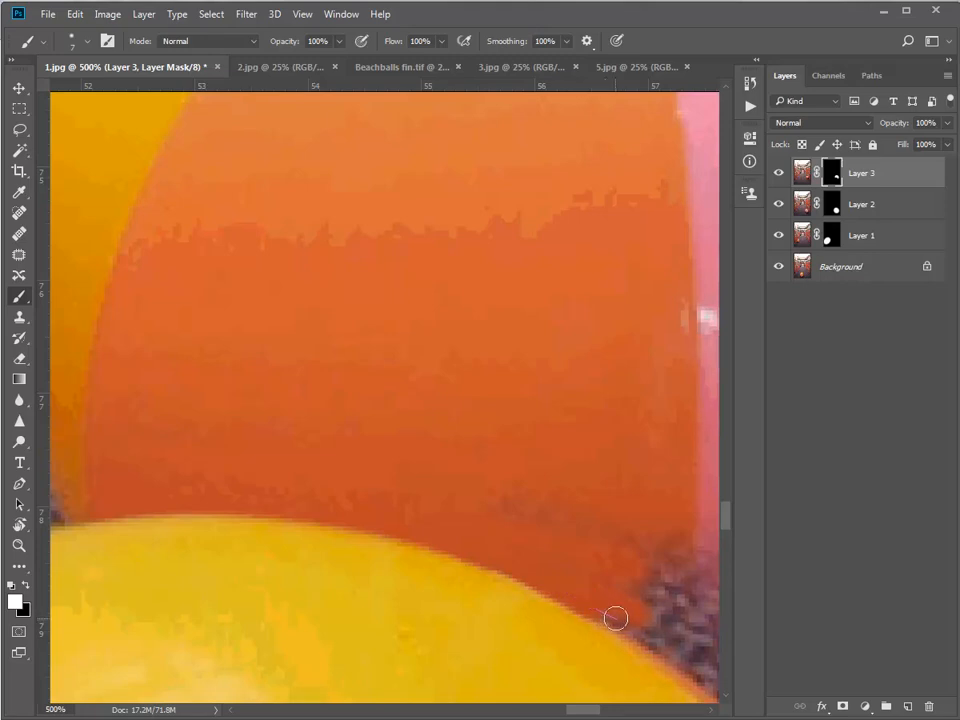
- Review the overlapping balls within the whole corridor image at 25% view
key(ctrl)
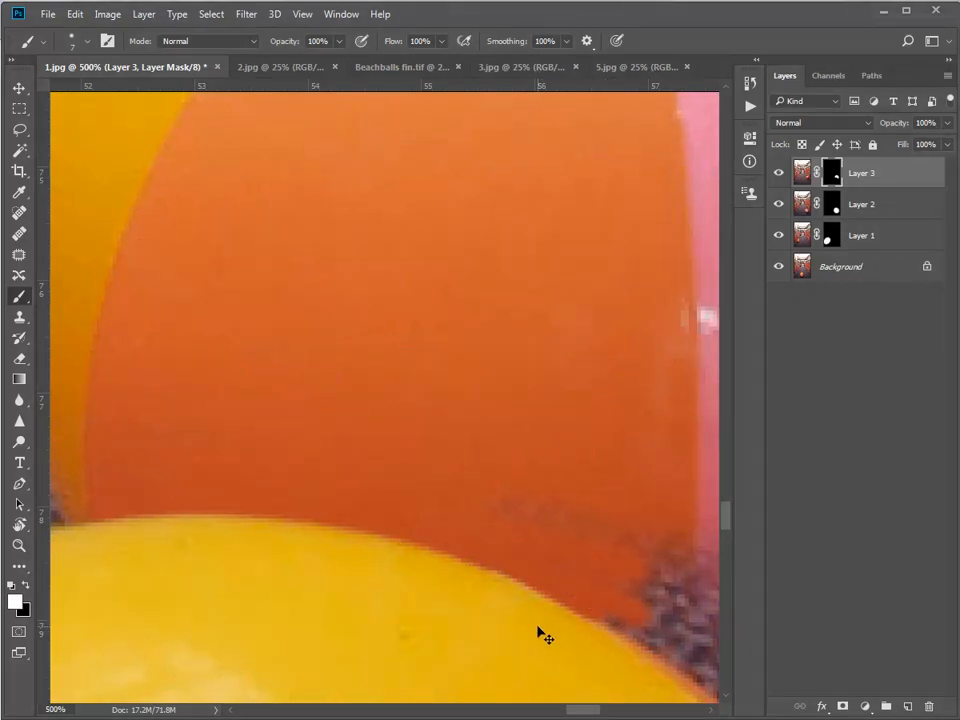
key(ctrl+minus)
key(ctrl+minus)
key(ctrl+minus)
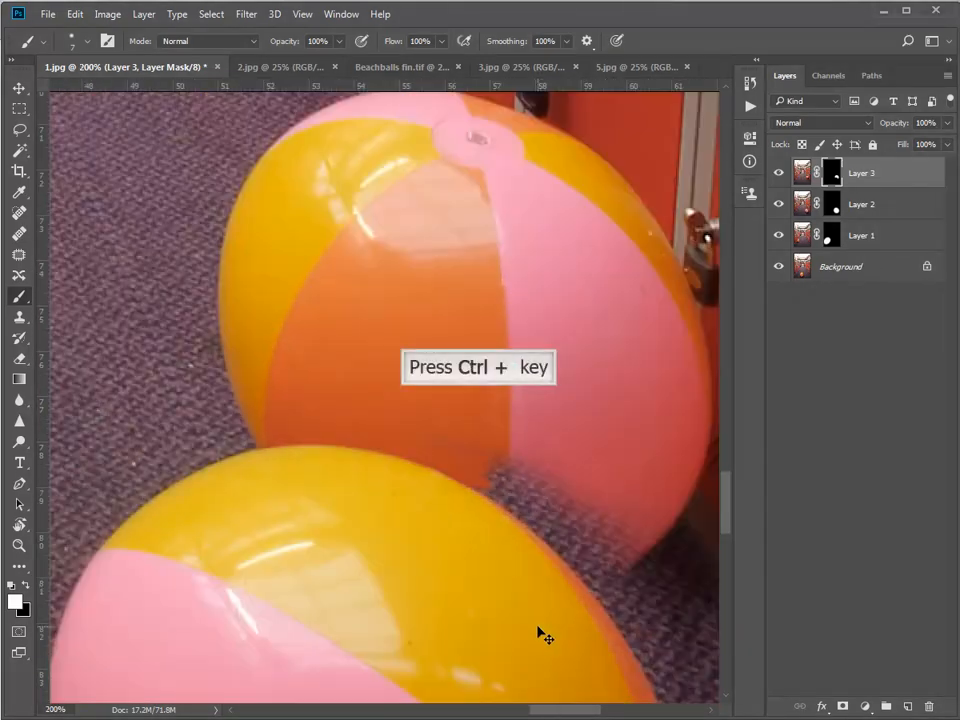
key(ctrl+minus)
key(ctrl+minus)
key(ctrl+minus)
key(ctrl+minus)
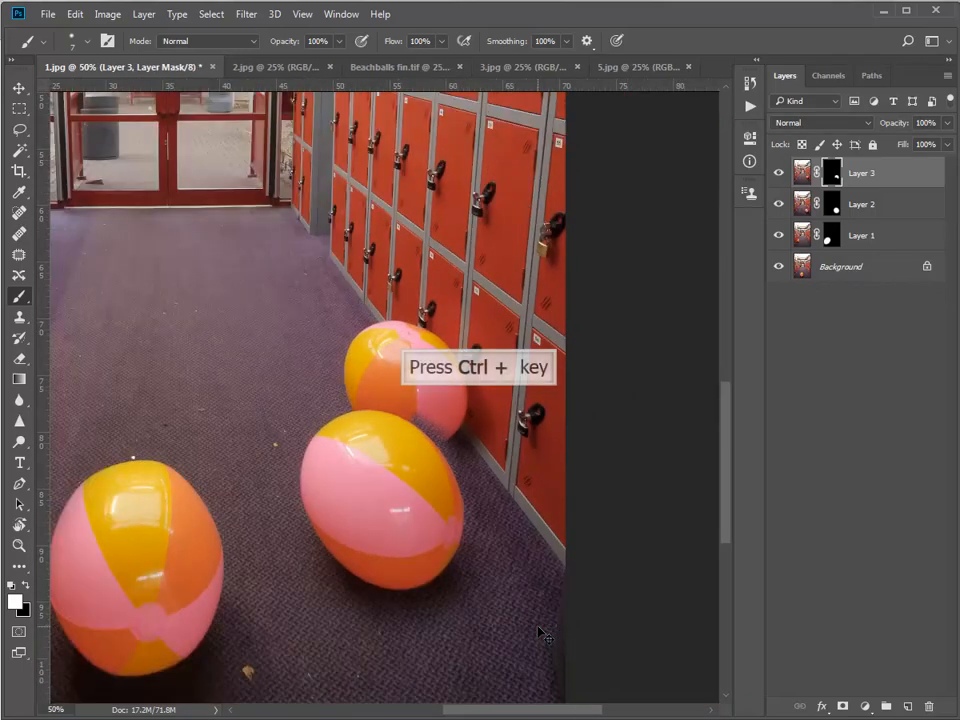
key(ctrl+minus)
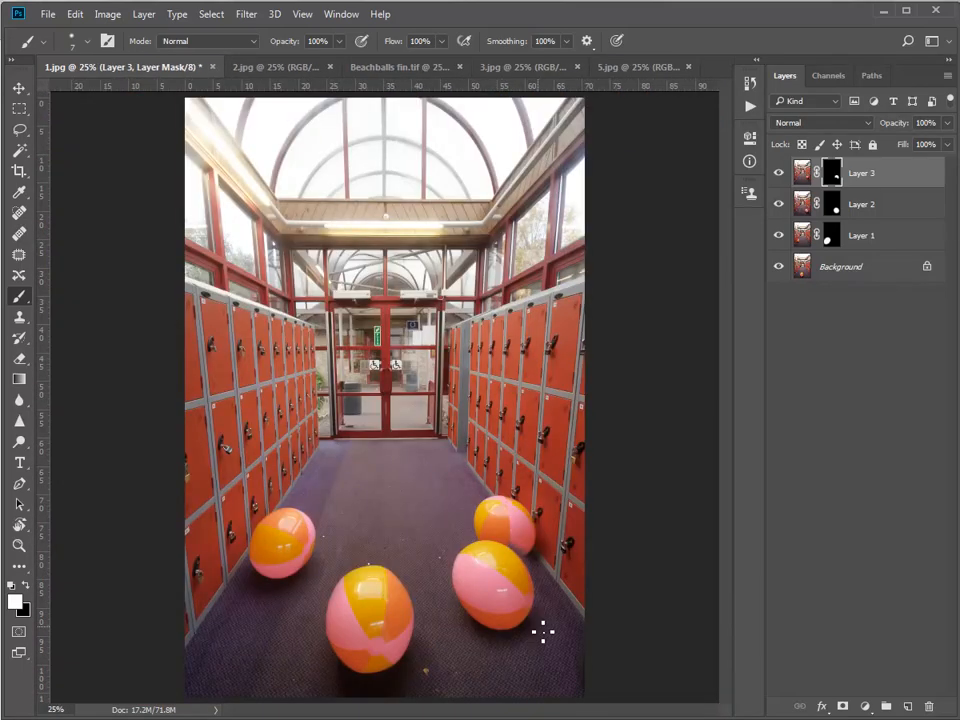